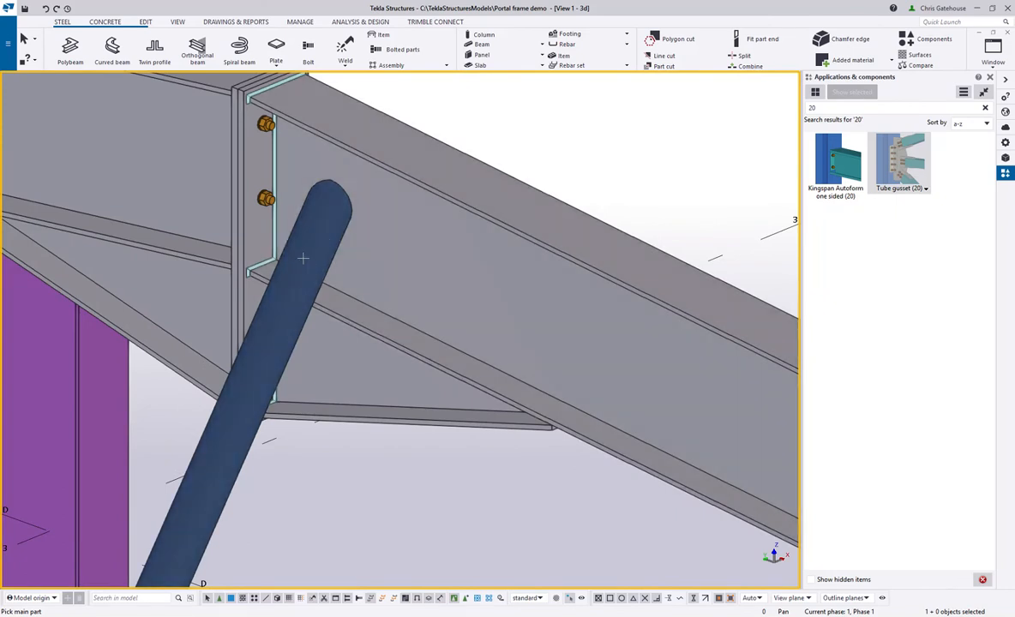
# - Connect the tubular brace end to the rafter beside the ridge splice with a Tube gusset (20) connection
pyautogui.click(410, 188)
pyautogui.click(325, 256)
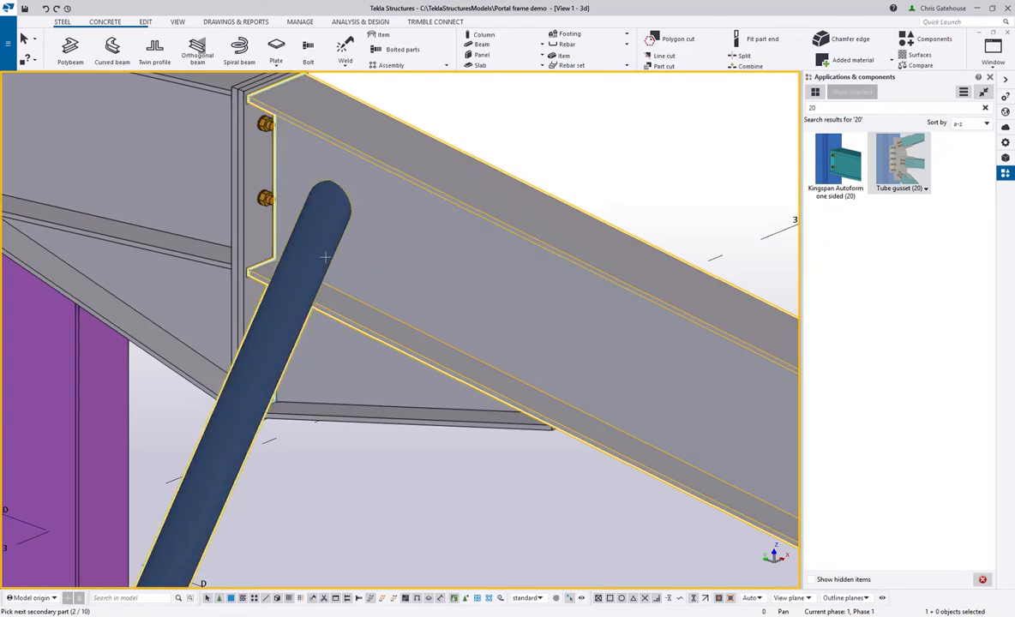
pyautogui.middleClick(325, 256)
pyautogui.rightClick(326, 257)
pyautogui.click(335, 264)
pyautogui.keyDown('ctrl'); pyautogui.moveTo(337, 262); pyautogui.dragTo(361, 257, button='middle'); pyautogui.keyUp('ctrl')
pyautogui.press('v')
pyautogui.click(408, 215)
pyautogui.keyDown('ctrl'); pyautogui.moveTo(409, 215); pyautogui.dragTo(384, 263, button='middle'); pyautogui.keyUp('ctrl')
pyautogui.scroll(3, 454, 196)
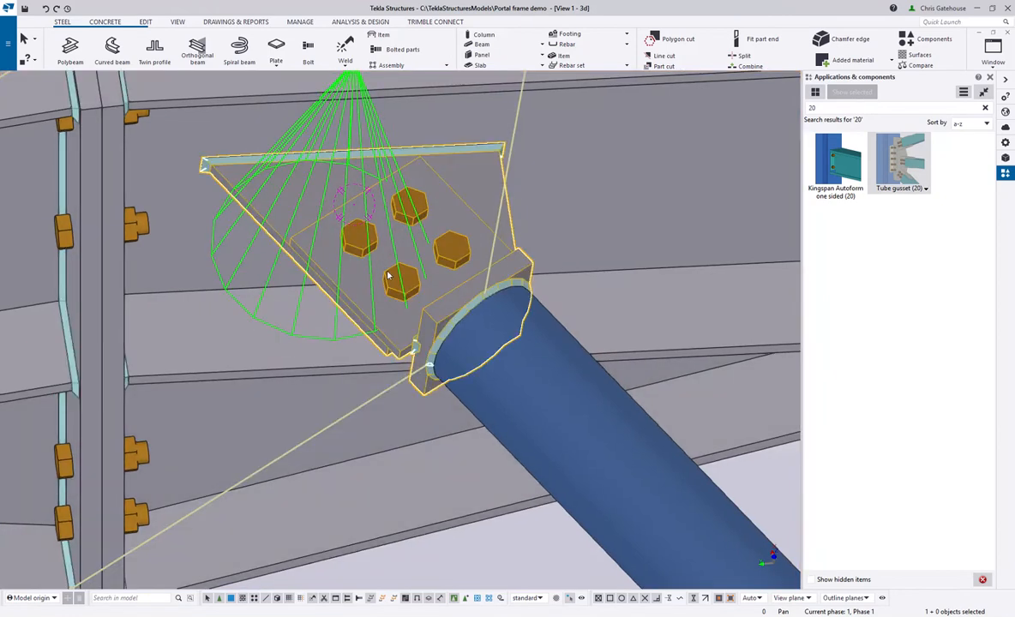
# - Resize the brace end plates of the ridge gusset connection, with a height of 120 mm, and apply the settings
pyautogui.doubleClick(381, 276)
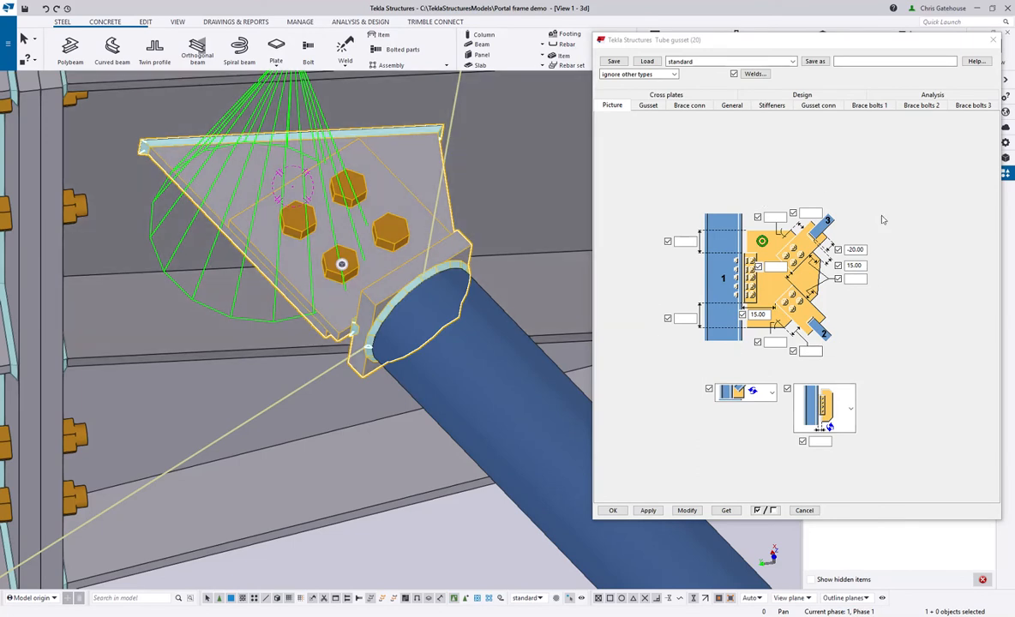
pyautogui.click(649, 107)
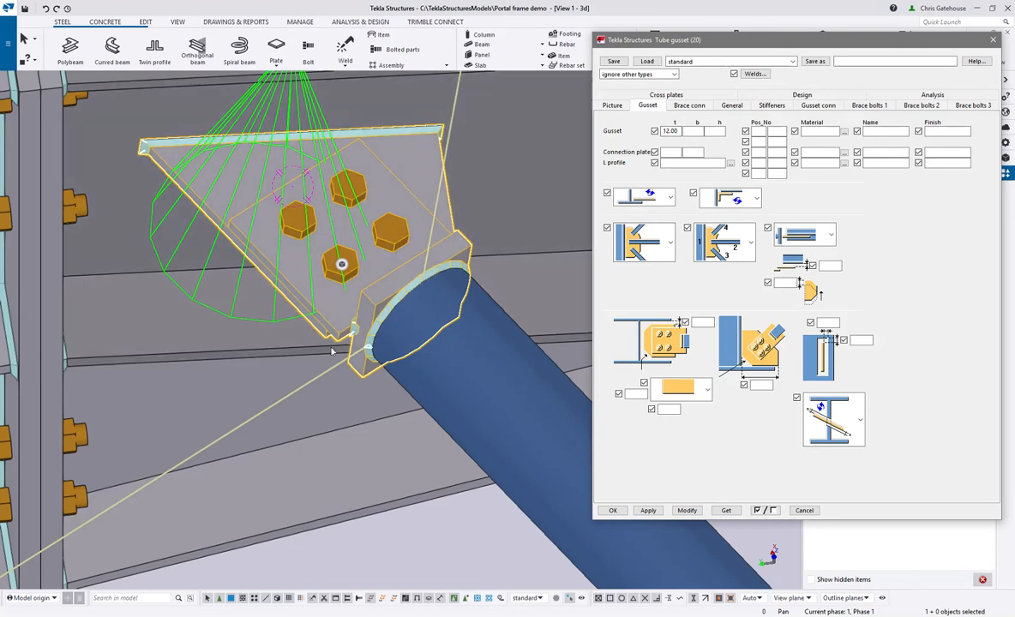
pyautogui.click(687, 106)
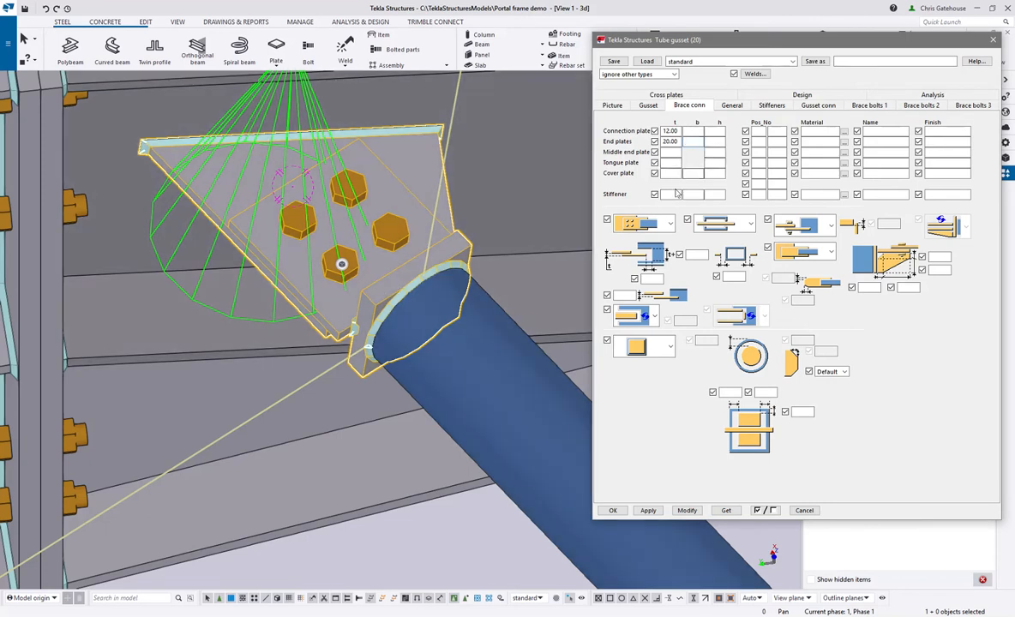
pyautogui.click(689, 510)
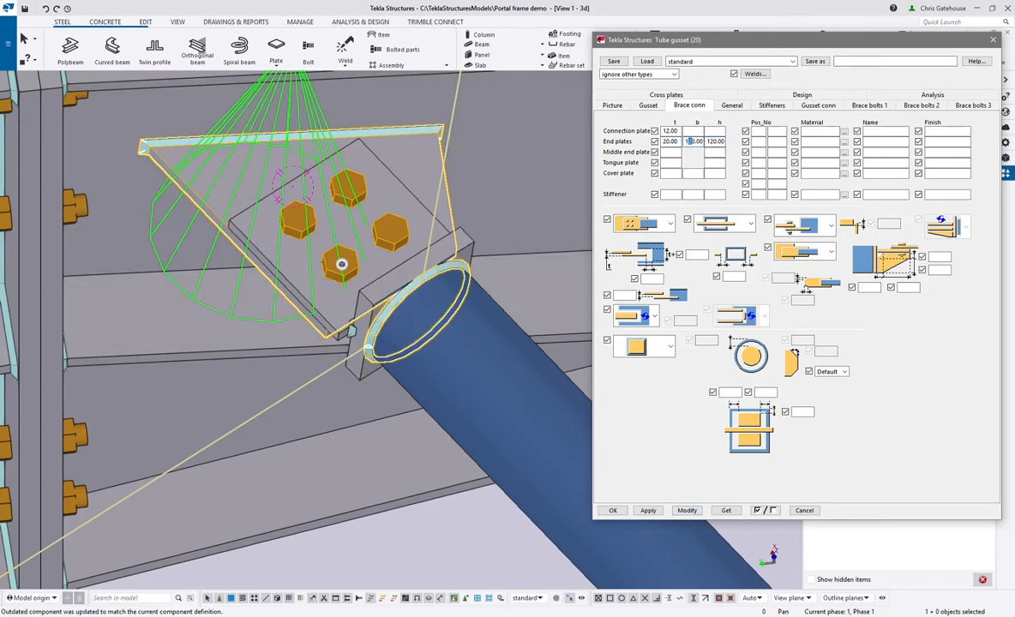
pyautogui.click(688, 513)
pyautogui.keyDown('ctrl'); pyautogui.moveTo(399, 289); pyautogui.dragTo(395, 362, button='middle'); pyautogui.keyUp('ctrl')
pyautogui.click(647, 510)
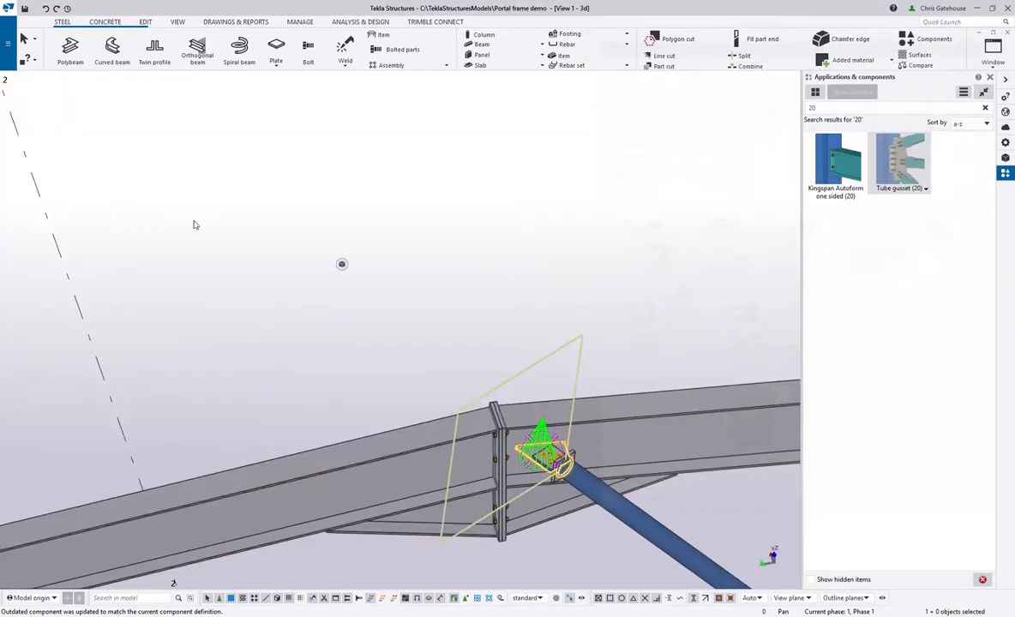
# - Connect the two tubular braces meeting midway along the end frame's rafter to it with one Tube gusset (20)
pyautogui.scroll(-5, 179, 220)
pyautogui.scroll(5, 445, 427)
pyautogui.scroll(5, 445, 427)
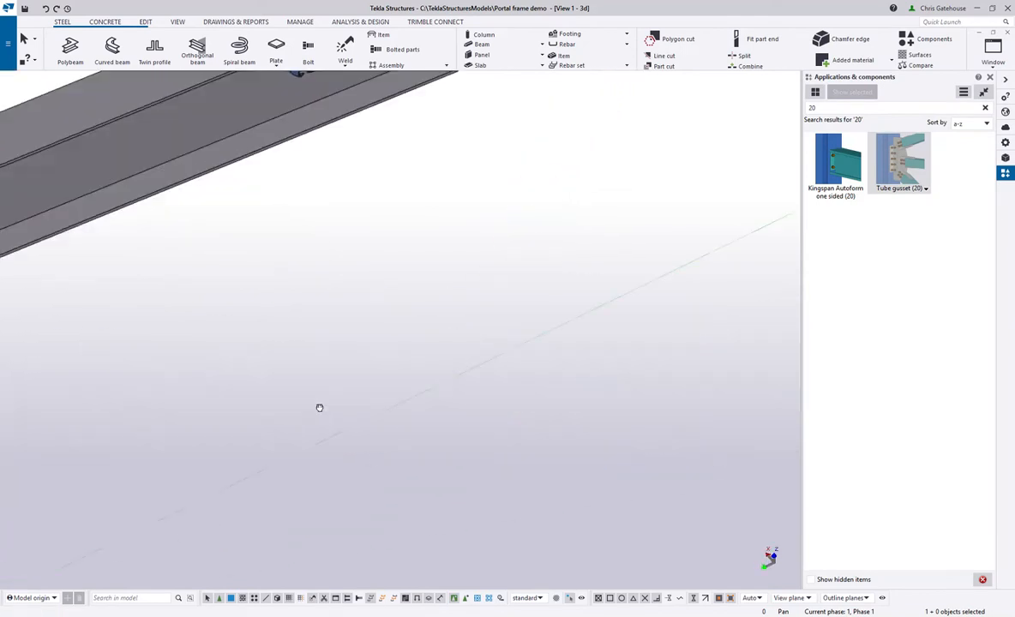
pyautogui.click(346, 244)
pyautogui.keyDown('ctrl'); pyautogui.moveTo(346, 244); pyautogui.dragTo(498, 236, button='middle'); pyautogui.keyUp('ctrl')
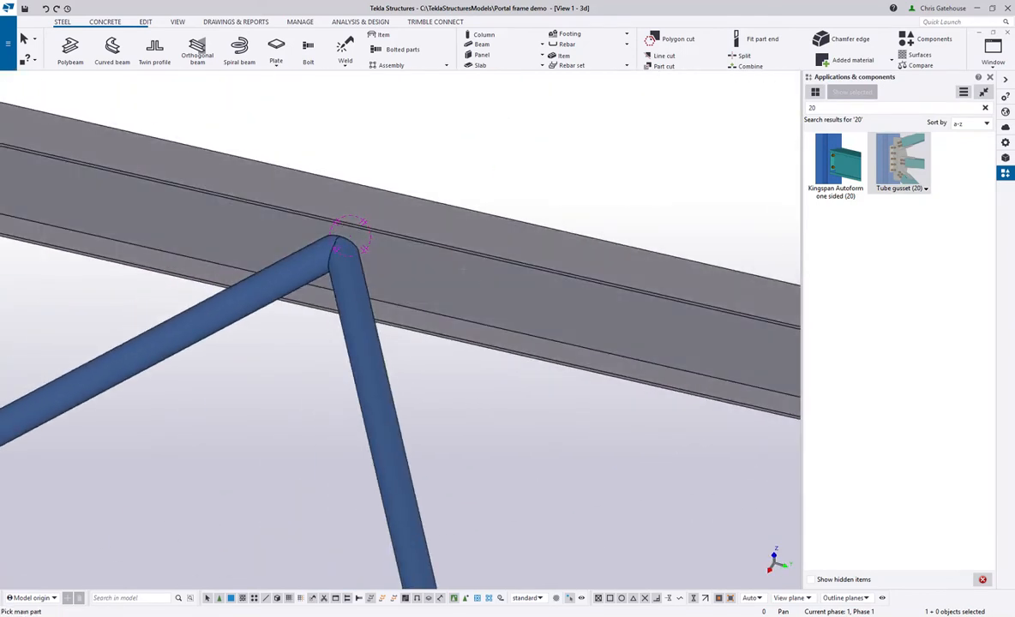
pyautogui.click(463, 269)
pyautogui.click(219, 324)
pyautogui.click(363, 367)
pyautogui.middleClick(363, 368)
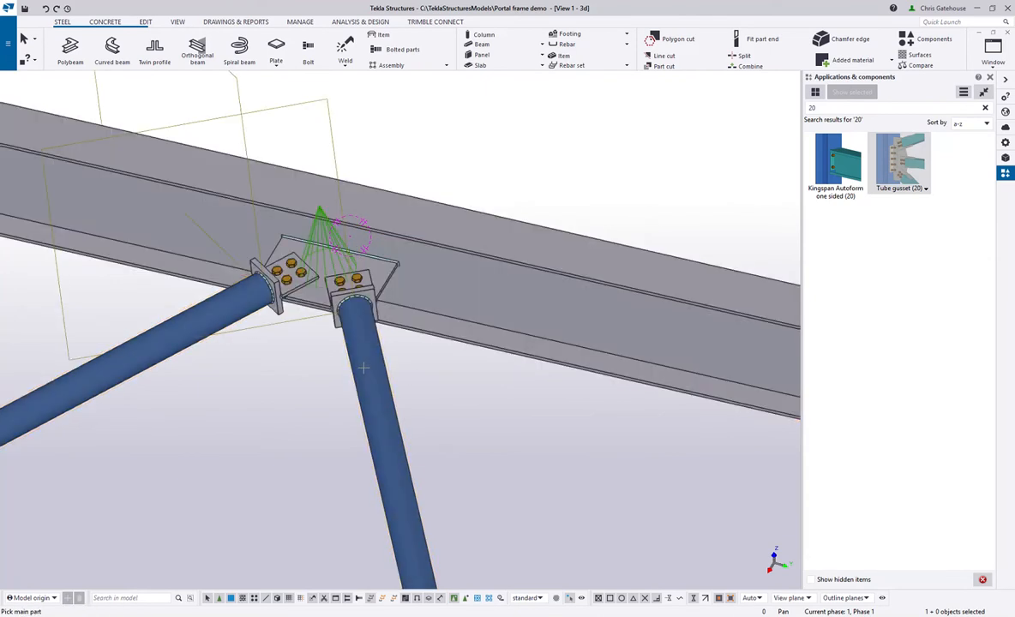
# - Add a Tube gusset (20) joining the two braces that meet midway along the adjacent frame's rafter
pyautogui.scroll(5, 364, 368)
pyautogui.keyDown('ctrl'); pyautogui.moveTo(335, 380); pyautogui.dragTo(409, 264, button='middle'); pyautogui.keyUp('ctrl')
pyautogui.scroll(-6, 523, 410)
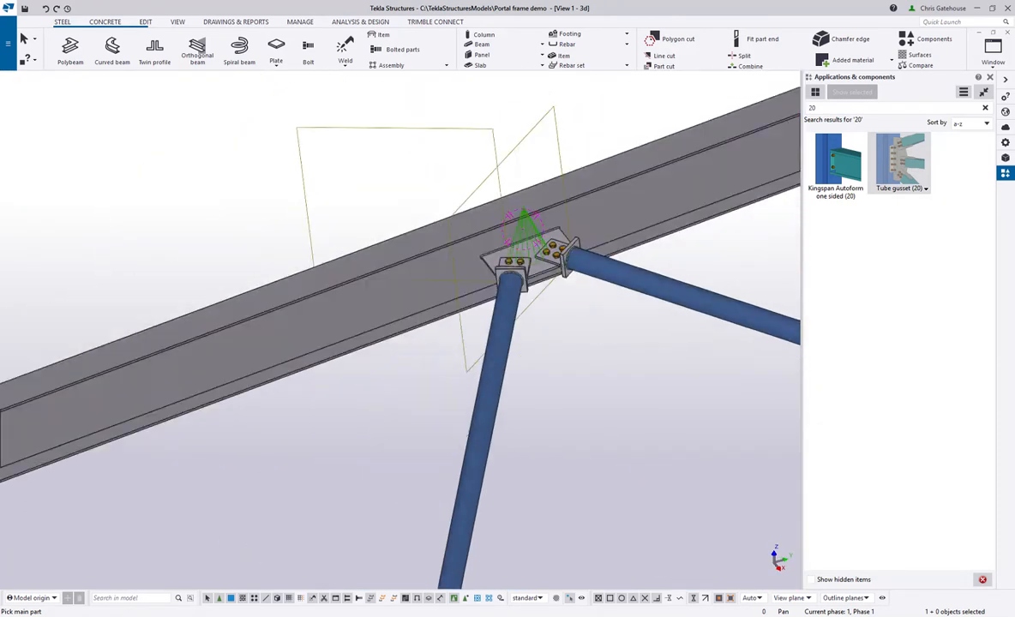
pyautogui.keyDown('ctrl'); pyautogui.moveTo(523, 410); pyautogui.dragTo(754, 386, button='middle'); pyautogui.keyUp('ctrl')
pyautogui.moveTo(576, 305); pyautogui.dragTo(87, 355, button='middle')
pyautogui.scroll(3, 495, 279)
pyautogui.click(499, 300)
pyautogui.click(418, 319)
pyautogui.click(385, 259)
pyautogui.middleClick(386, 259)
# - Connect the single roof brace at the eaves of the end frame to the rafter with a Tube gusset (20)
pyautogui.keyDown('ctrl'); pyautogui.moveTo(385, 260); pyautogui.dragTo(412, 248, button='middle'); pyautogui.keyUp('ctrl')
pyautogui.scroll(-3, 425, 229)
pyautogui.keyDown('ctrl'); pyautogui.moveTo(358, 454); pyautogui.dragTo(154, 371, button='middle'); pyautogui.keyUp('ctrl')
pyautogui.moveTo(154, 371); pyautogui.dragTo(700, 241, button='middle')
pyautogui.scroll(1, 259, 260)
pyautogui.scroll(4, 217, 272)
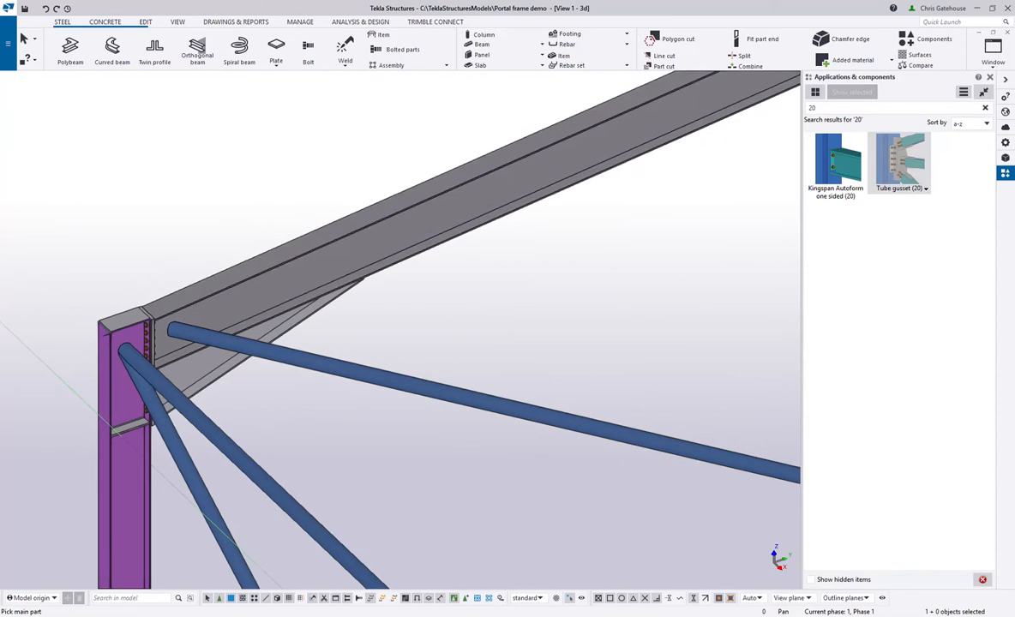
pyautogui.scroll(-3, 215, 336)
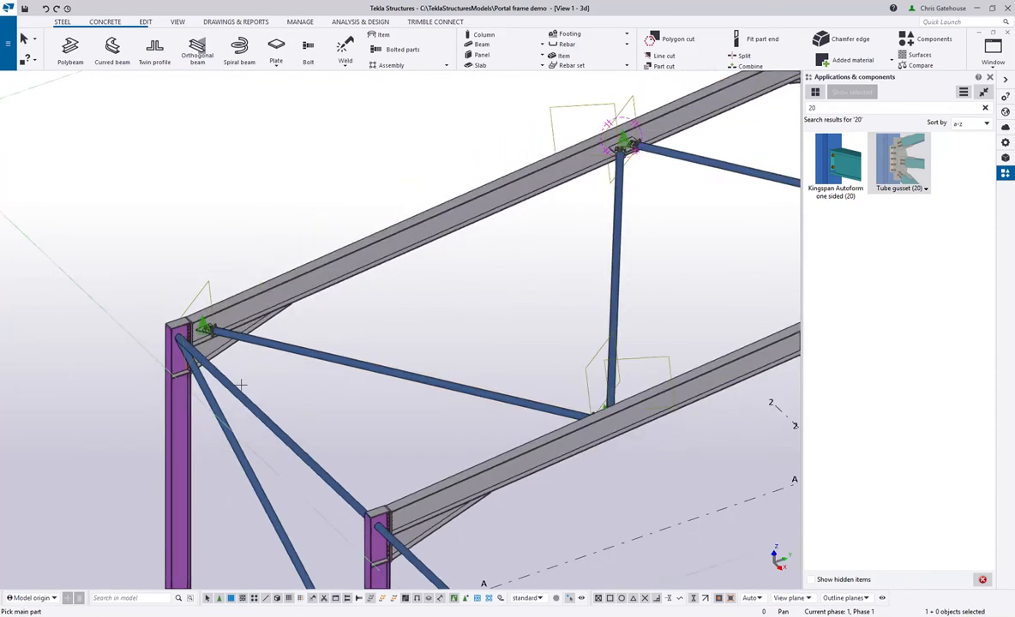
# - Connect the brace at the corner column's base plate to the column with a Tube gusset (20) and end the command
pyautogui.moveTo(243, 383); pyautogui.dragTo(288, 90, button='middle')
pyautogui.scroll(4, 204, 455)
pyautogui.scroll(2, 218, 392)
pyautogui.keyDown('ctrl'); pyautogui.moveTo(218, 391); pyautogui.dragTo(214, 322, button='middle'); pyautogui.keyUp('ctrl')
pyautogui.click(214, 322)
pyautogui.click(331, 354)
pyautogui.middleClick(332, 346)
pyautogui.scroll(4, 283, 407)
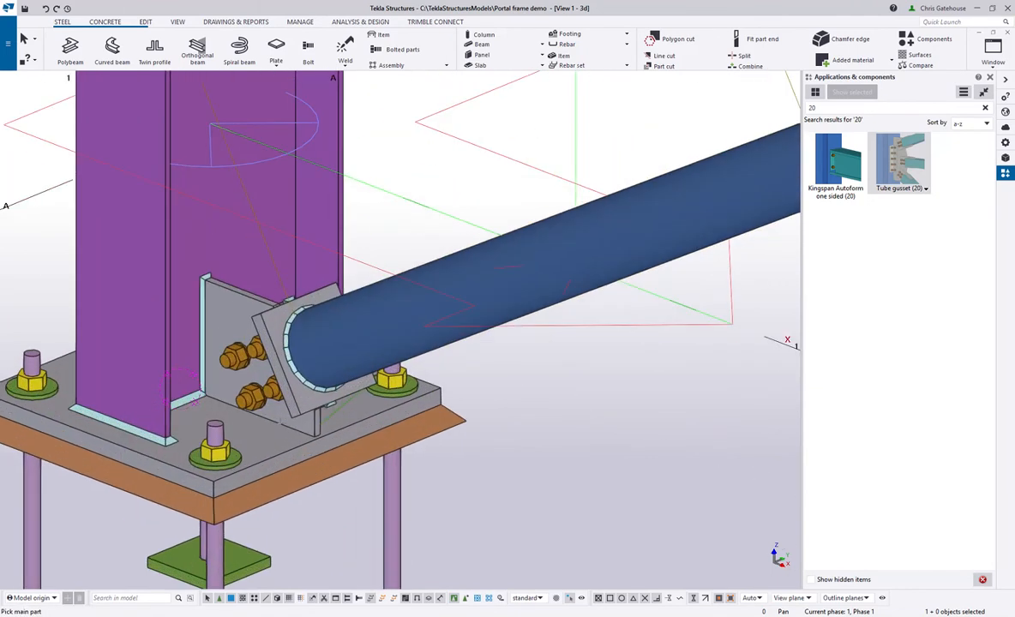
pyautogui.keyDown('ctrl'); pyautogui.moveTo(296, 362); pyautogui.dragTo(47, 361, button='middle'); pyautogui.keyUp('ctrl')
pyautogui.rightClick(46, 359)
pyautogui.click(138, 354)
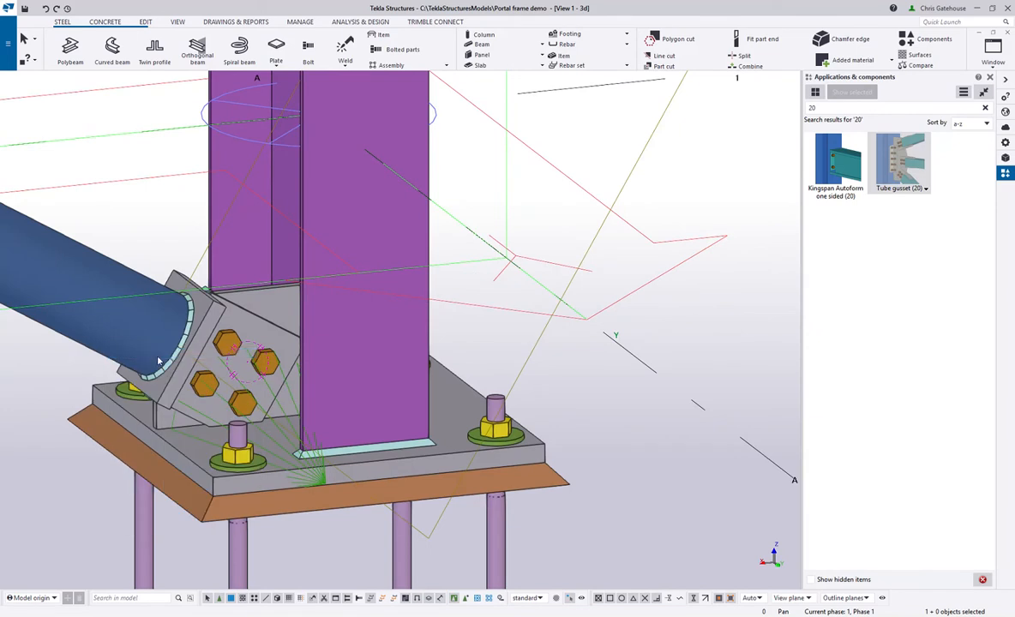
pyautogui.keyDown('ctrl'); pyautogui.moveTo(140, 357); pyautogui.dragTo(244, 377, button='middle'); pyautogui.keyUp('ctrl')
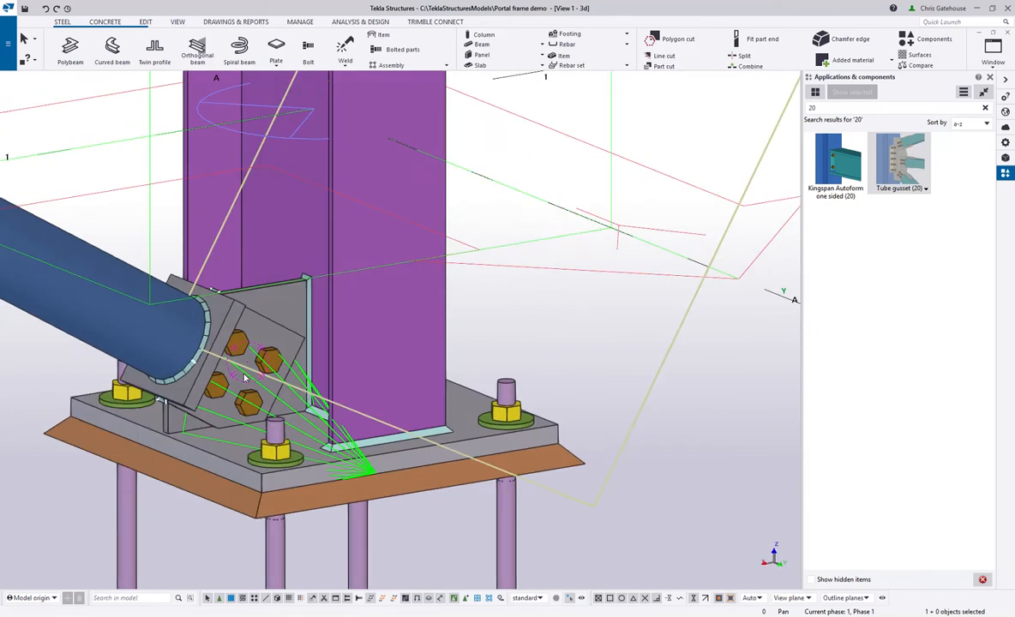
# - Set the distance from the column to the brace connection on the base gusset to 100 mm and modify the connection
pyautogui.doubleClick(251, 443)
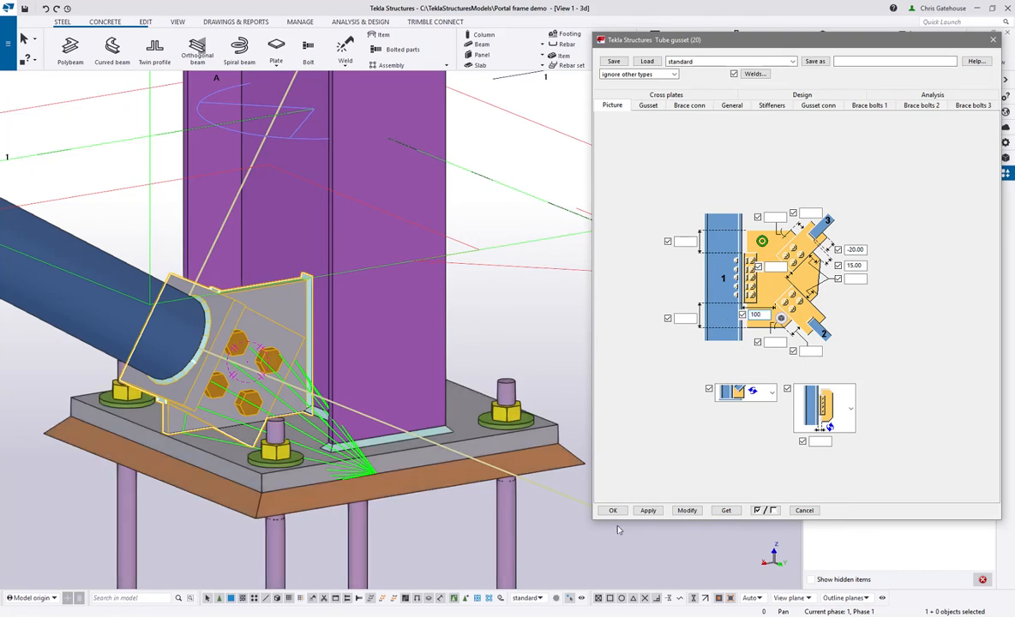
pyautogui.click(687, 510)
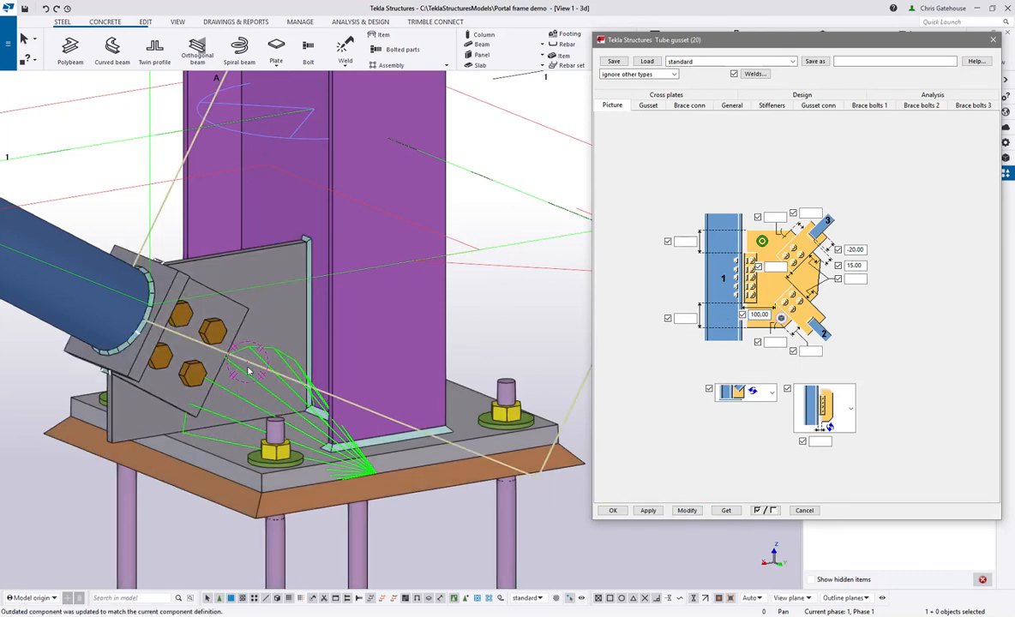
pyautogui.keyDown('ctrl'); pyautogui.moveTo(189, 367); pyautogui.dragTo(269, 315, button='middle'); pyautogui.keyUp('ctrl')
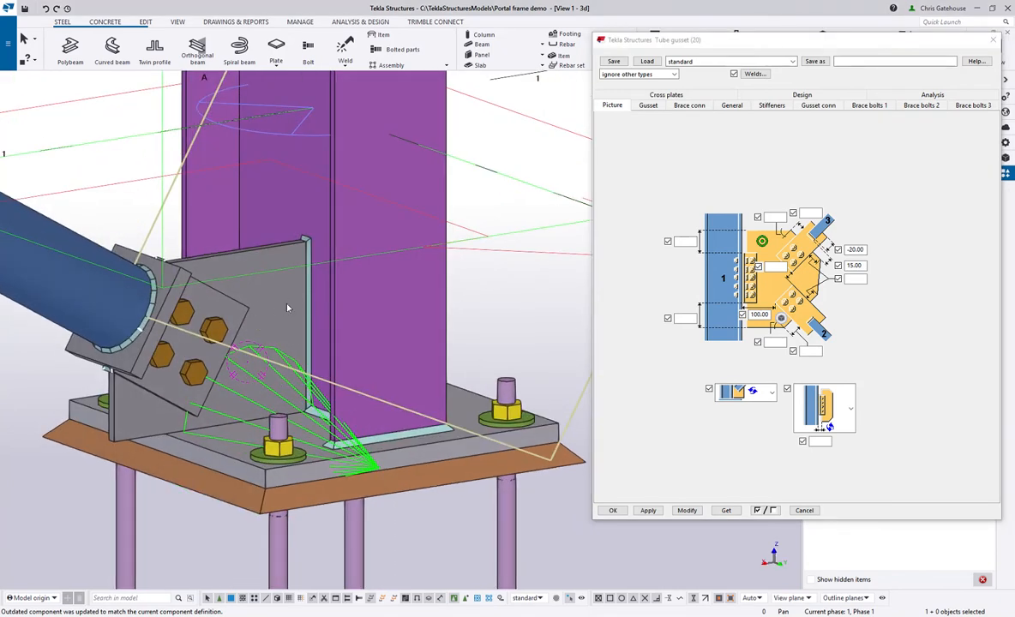
pyautogui.moveTo(220, 348); pyautogui.dragTo(211, 304, button='middle')
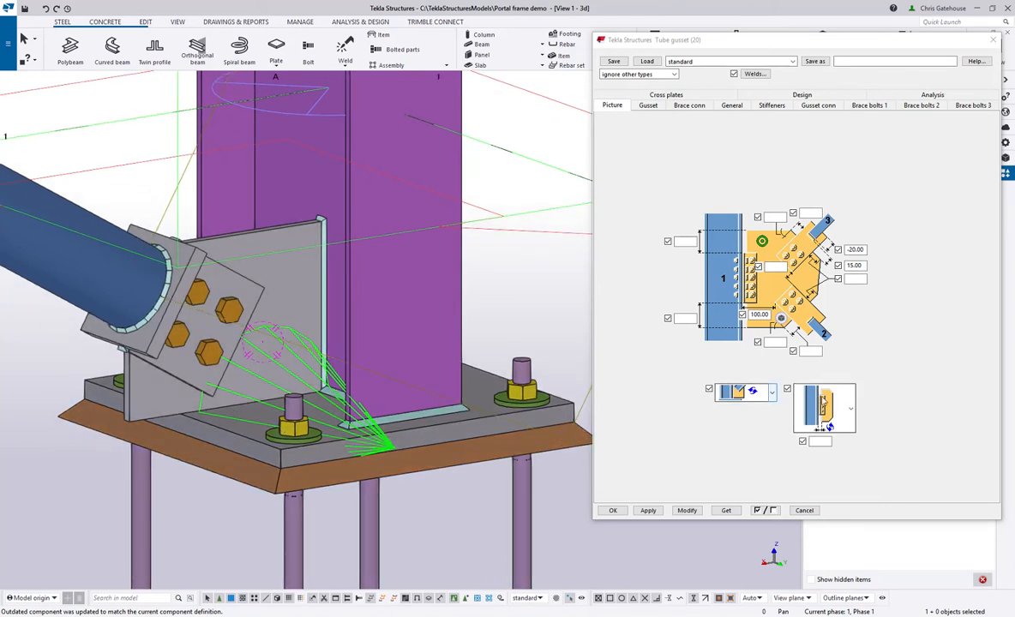
# - Choose the fourth gusset plate shape option for the column base connection and modify it
pyautogui.click(771, 391)
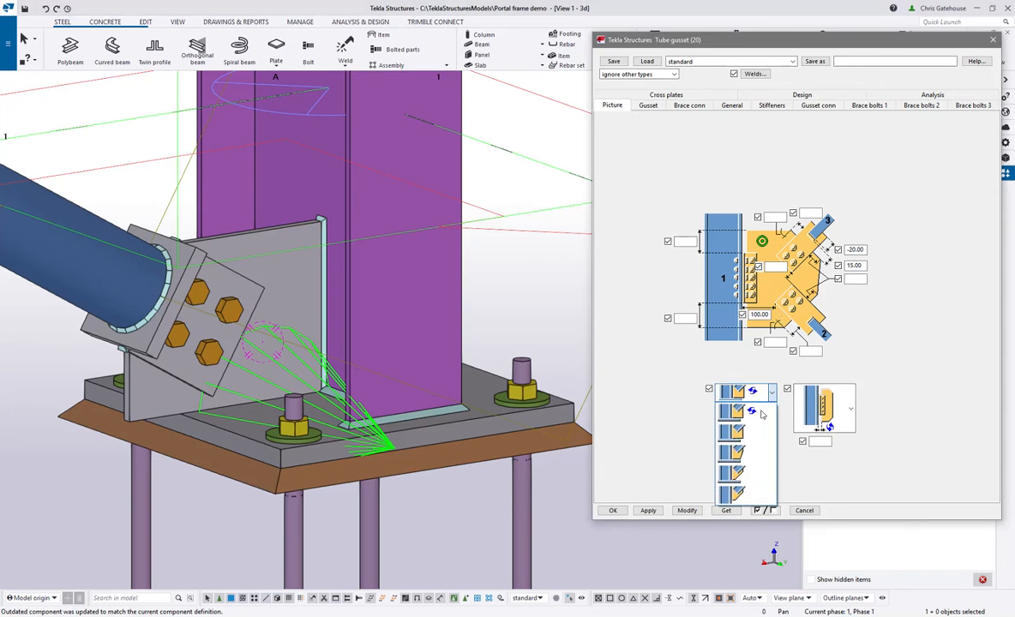
pyautogui.click(751, 471)
pyautogui.click(688, 510)
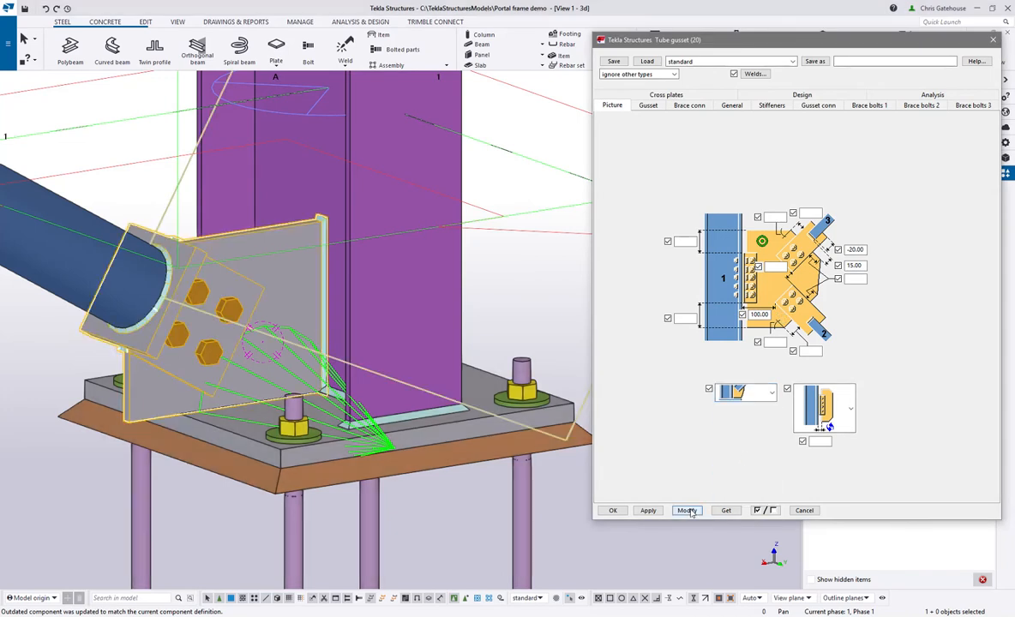
# - Set the lower edge dimension of the column base gusset plate to 200 mm and modify the connection
pyautogui.click(776, 343)
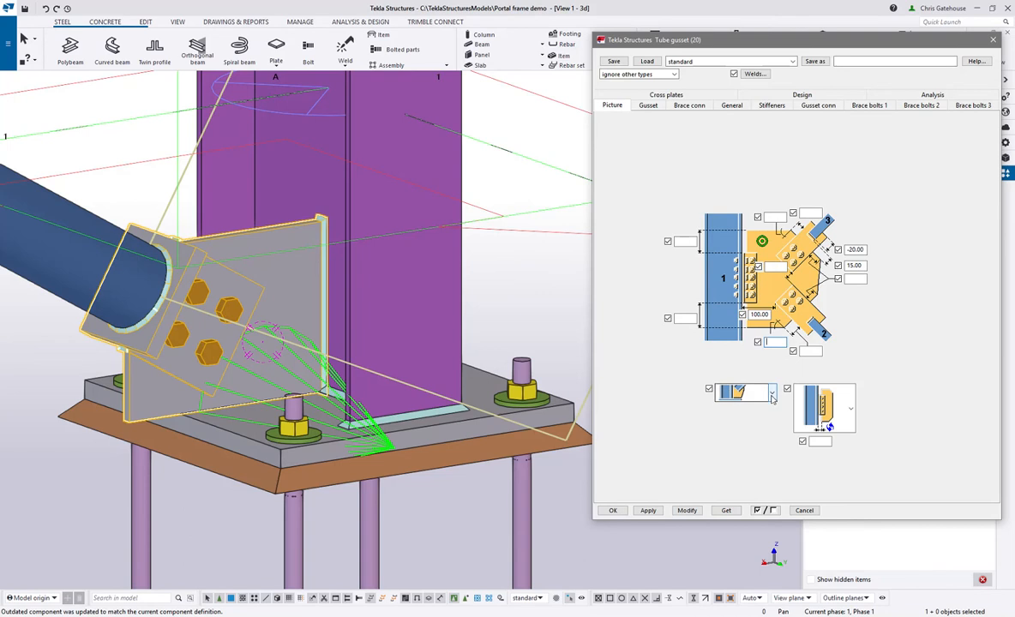
pyautogui.click(648, 107)
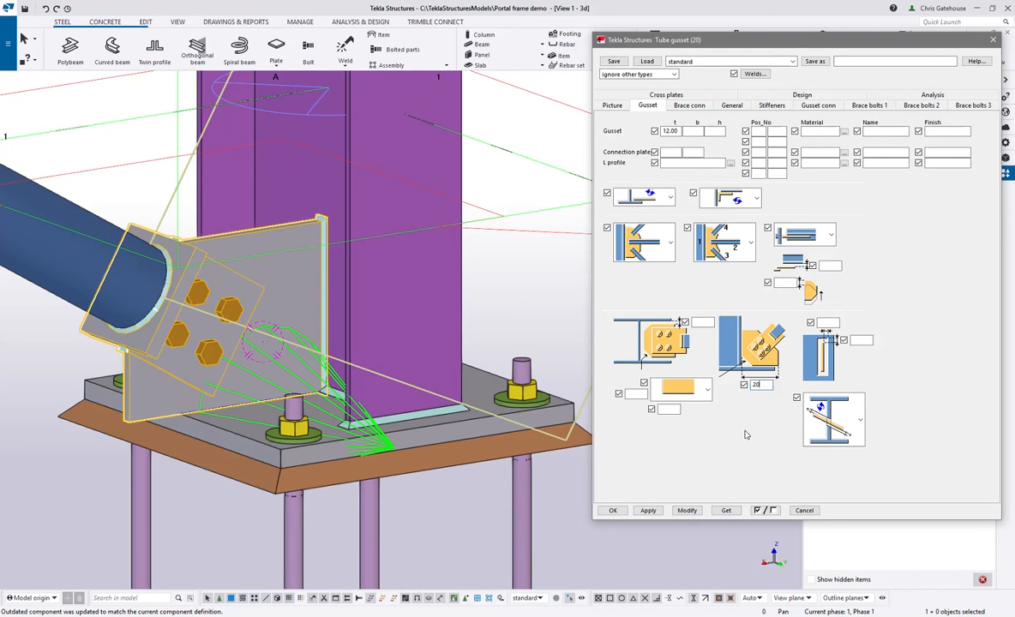
pyautogui.click(692, 513)
pyautogui.keyDown('ctrl'); pyautogui.moveTo(147, 426); pyautogui.dragTo(270, 404, button='middle'); pyautogui.keyUp('ctrl')
pyautogui.scroll(-4, 275, 407)
pyautogui.scroll(-5, 442, 446)
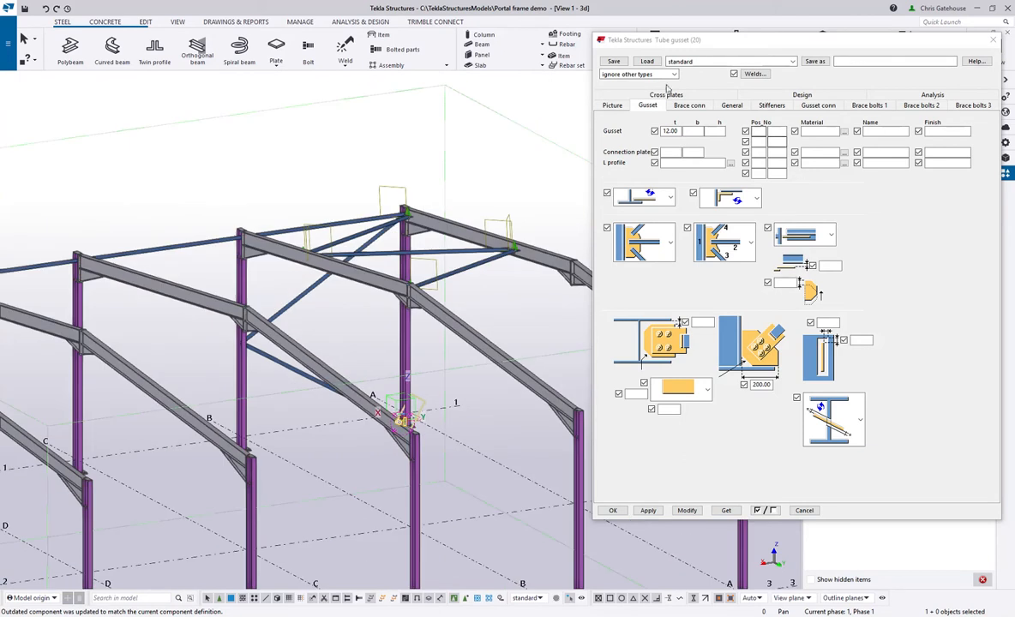
# - Reload the standard Tube gusset settings and connect the two wall braces meeting at mid-height of the column on grid B
pyautogui.click(648, 62)
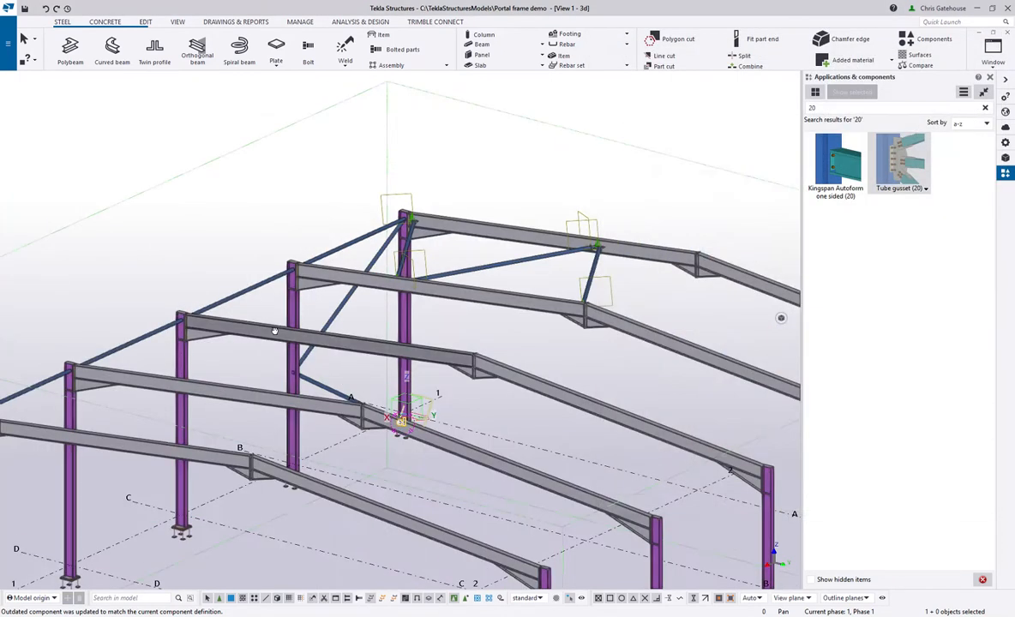
pyautogui.keyDown('ctrl'); pyautogui.moveTo(274, 331); pyautogui.dragTo(599, 302, button='middle'); pyautogui.keyUp('ctrl')
pyautogui.scroll(4, 590, 300)
pyautogui.scroll(1, 579, 319)
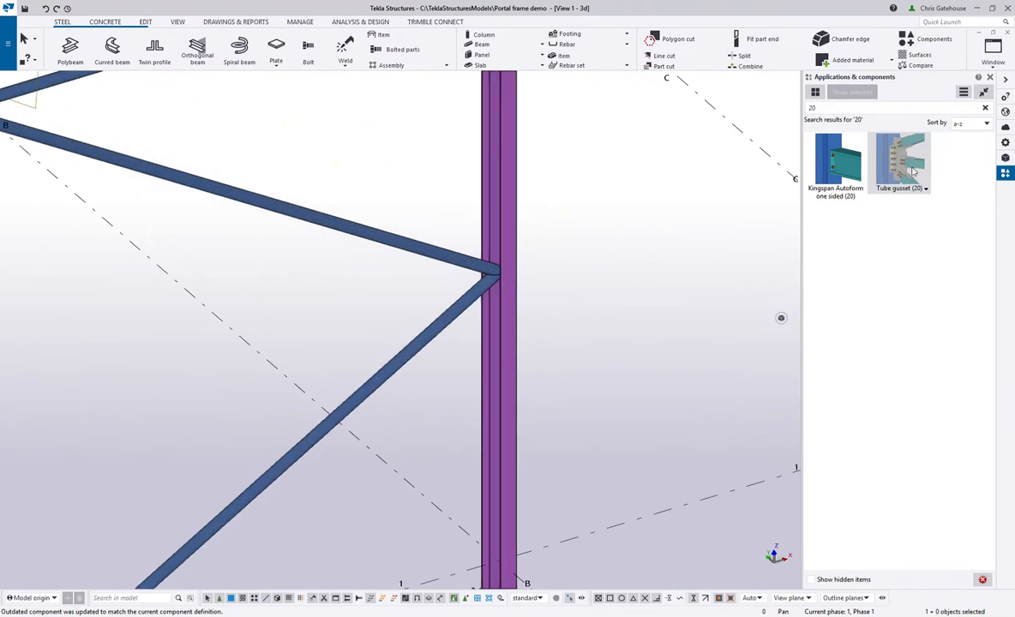
pyautogui.press('Return')
pyautogui.click(504, 335)
pyautogui.click(458, 306)
pyautogui.click(445, 244)
pyautogui.middleClick(447, 253)
pyautogui.scroll(5, 505, 287)
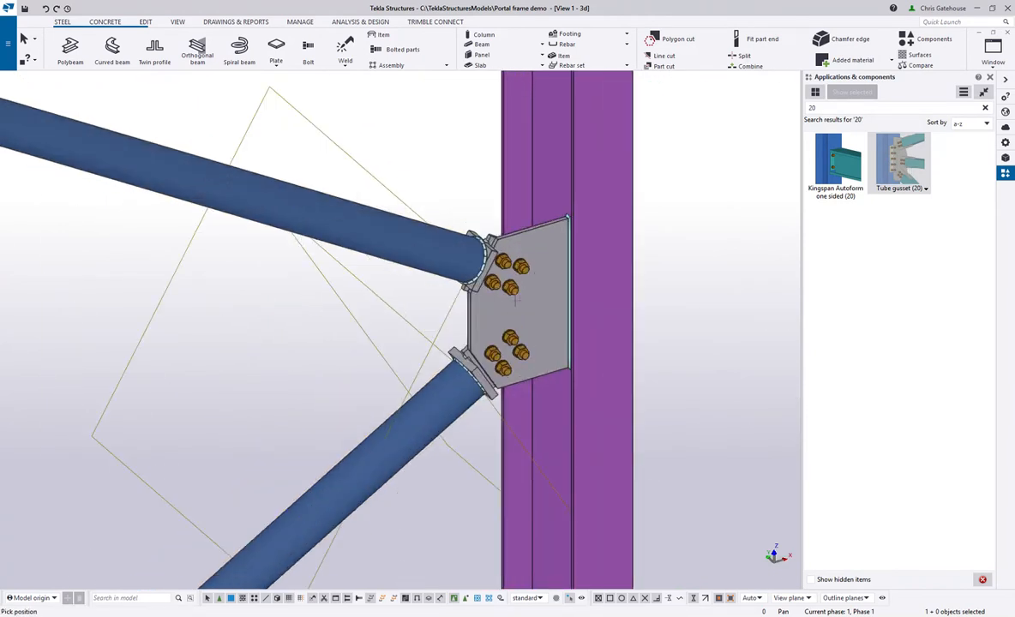
# - Connect the two braces at the eaves of the corner column to it with a Tube gusset (20) and end the command
pyautogui.keyDown('ctrl'); pyautogui.moveTo(490, 315); pyautogui.dragTo(691, 315, button='middle'); pyautogui.keyUp('ctrl')
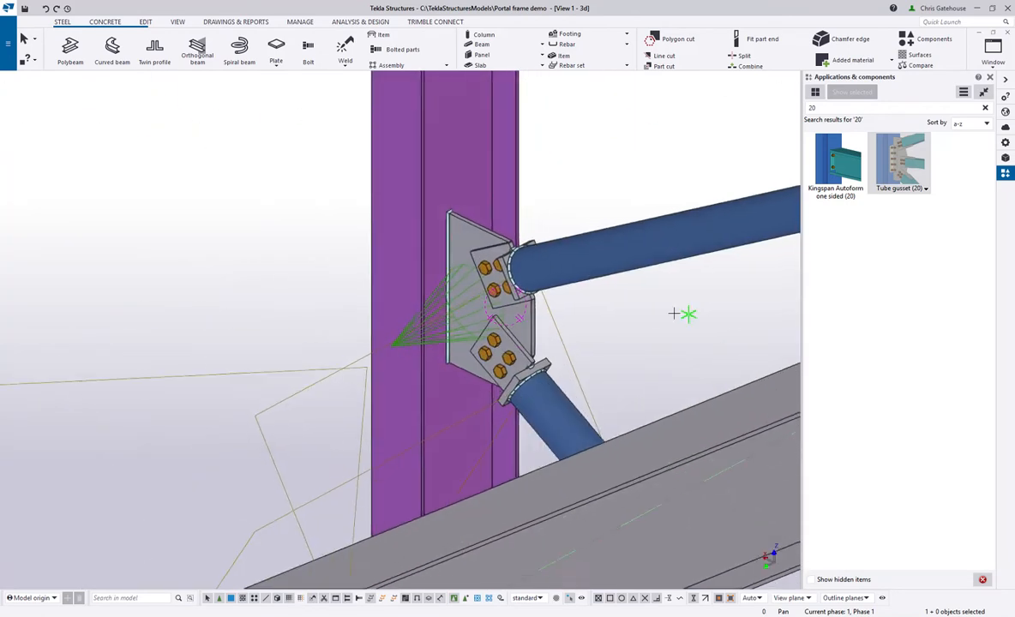
pyautogui.scroll(-3, 565, 313)
pyautogui.scroll(-5, 385, 330)
pyautogui.keyDown('ctrl'); pyautogui.moveTo(364, 337); pyautogui.dragTo(567, 333, button='middle'); pyautogui.keyUp('ctrl')
pyautogui.moveTo(566, 142); pyautogui.dragTo(441, 358, button='middle')
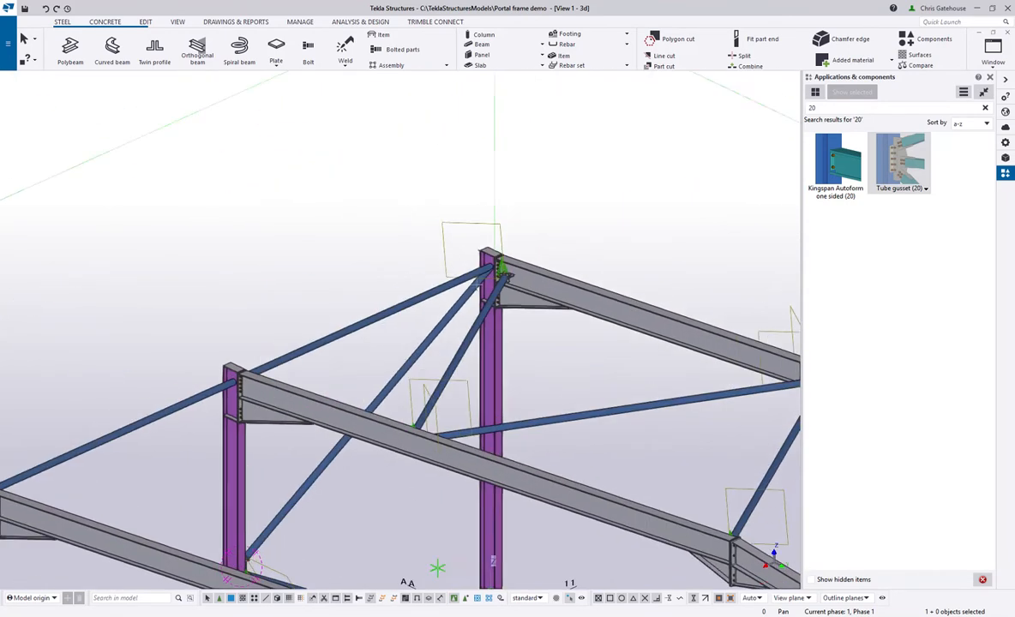
pyautogui.scroll(4, 518, 240)
pyautogui.scroll(3, 517, 241)
pyautogui.click(476, 324)
pyautogui.click(475, 385)
pyautogui.click(475, 394)
pyautogui.middleClick(475, 394)
pyautogui.moveTo(163, 247); pyautogui.dragTo(98, 75, button='middle')
pyautogui.rightClick(343, 176)
pyautogui.click(364, 182)
pyautogui.scroll(2, 358, 275)
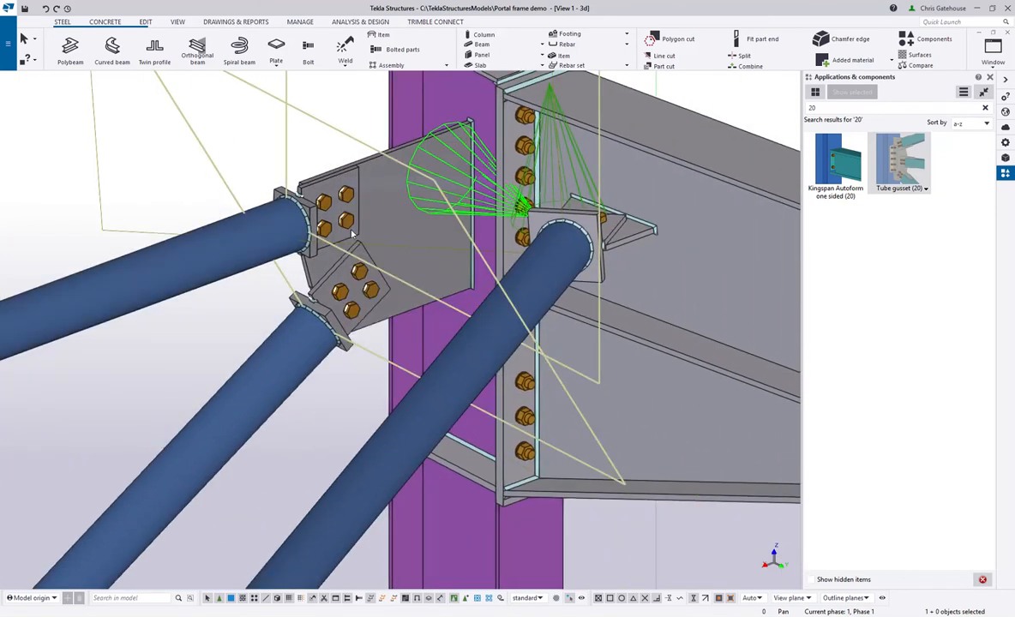
# - Set the end plates of the corner column's eaves brace connection to 150 mm wide and 150 mm high and modify it
pyautogui.keyDown('ctrl'); pyautogui.moveTo(351, 283); pyautogui.dragTo(320, 330, button='middle'); pyautogui.keyUp('ctrl')
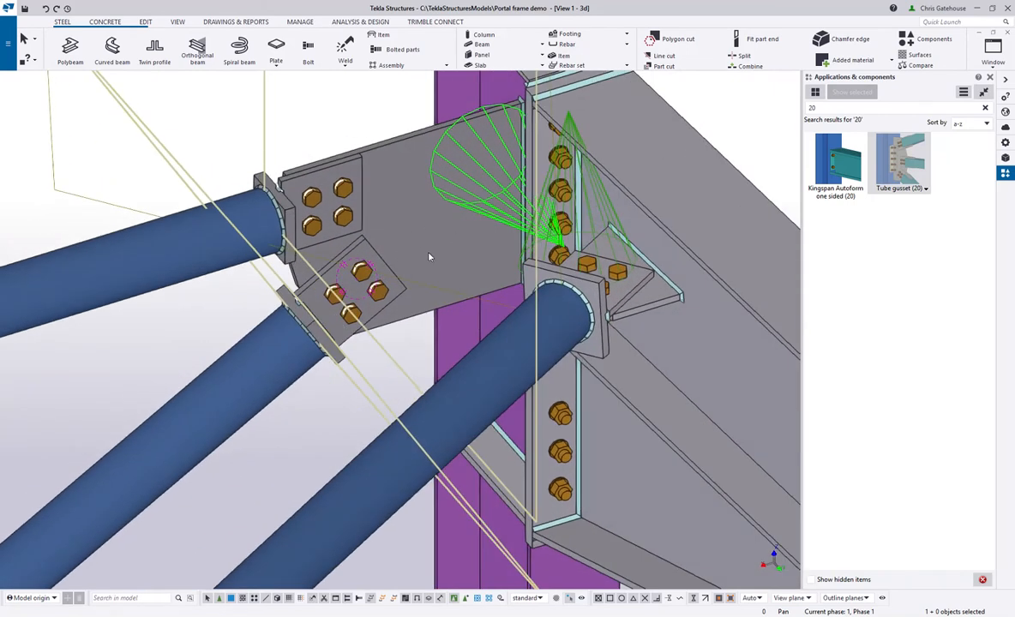
pyautogui.click(289, 350)
pyautogui.moveTo(527, 141); pyautogui.dragTo(526, 215)
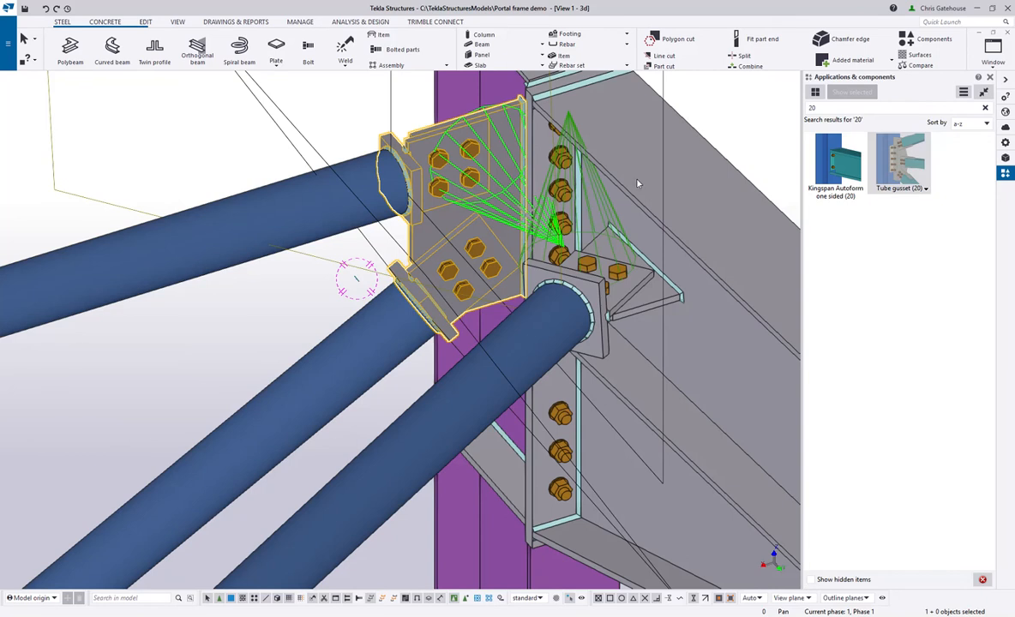
pyautogui.doubleClick(604, 187)
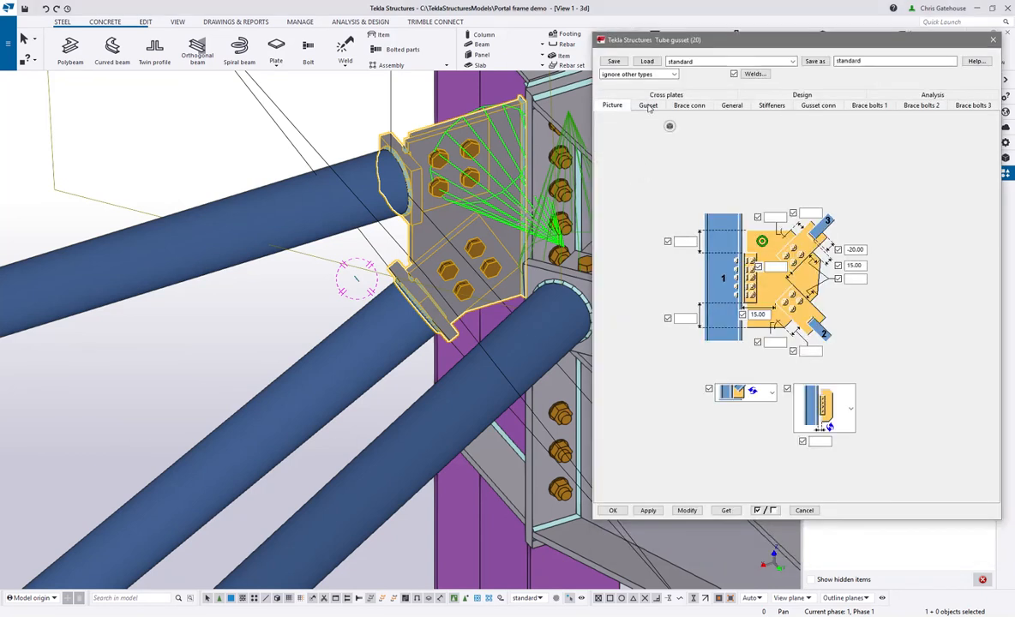
pyautogui.click(649, 106)
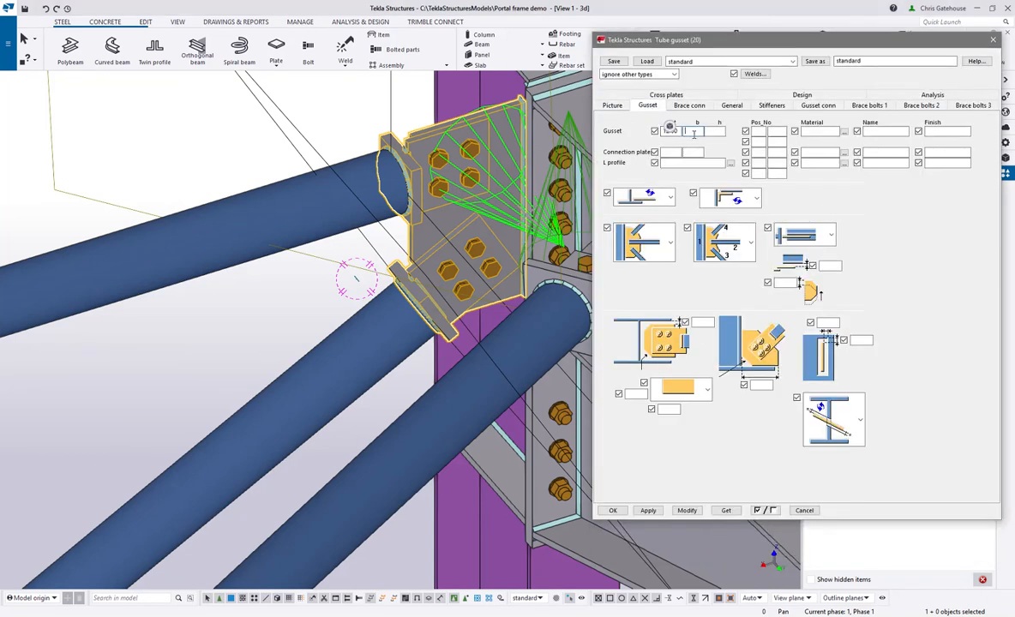
pyautogui.click(689, 105)
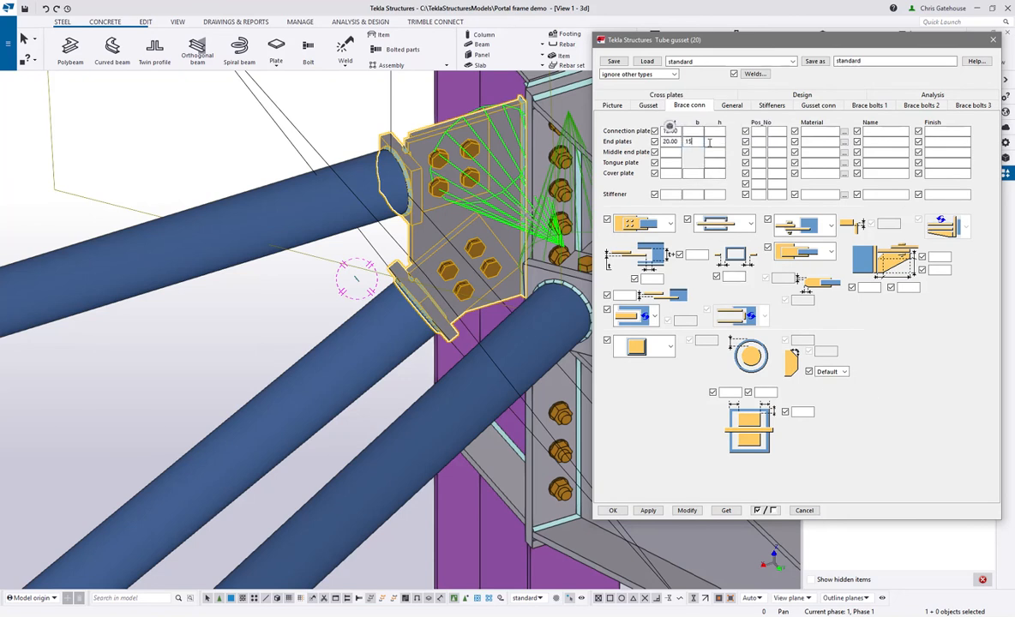
pyautogui.click(688, 511)
# - Modify the mid-height brace connection on the grid B column with the same 150 by 150 mm end plates and confirm the settings
pyautogui.scroll(-10, 437, 227)
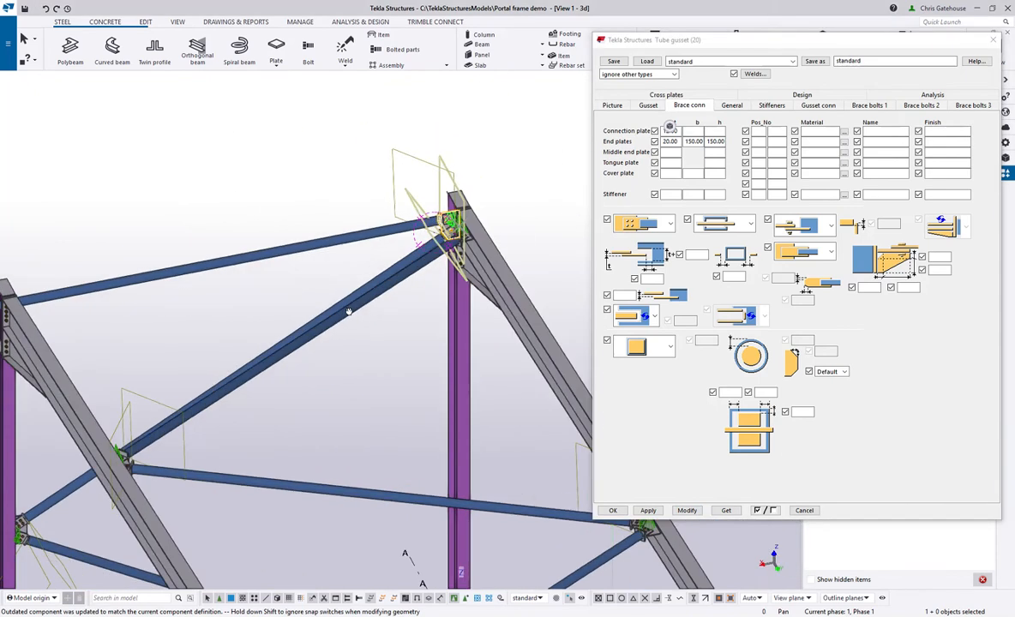
pyautogui.moveTo(247, 297); pyautogui.dragTo(341, 236, button='middle')
pyautogui.scroll(7, 159, 292)
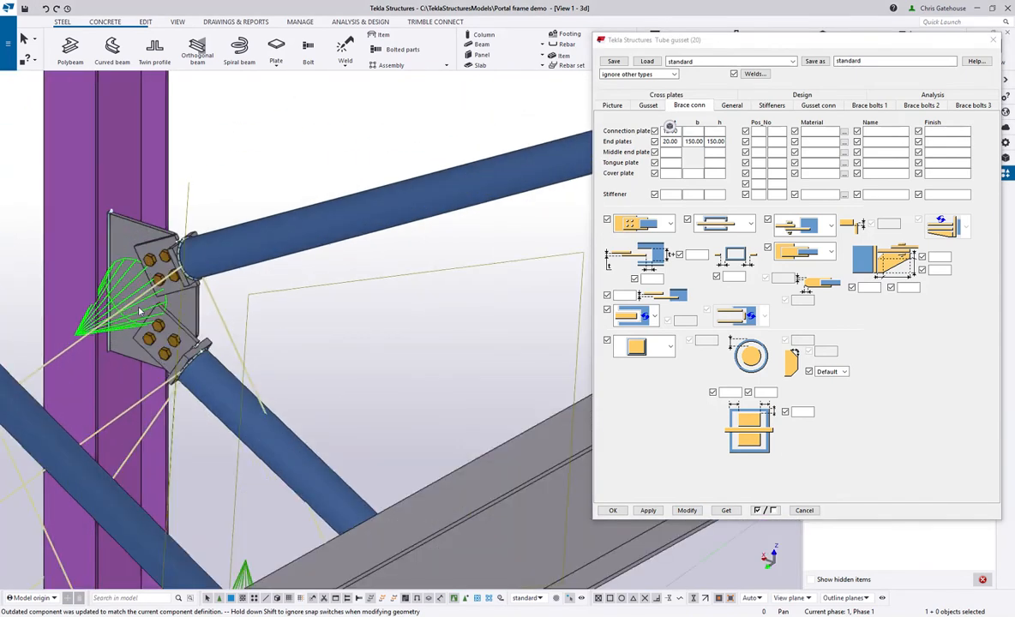
pyautogui.click(160, 330)
pyautogui.click(686, 511)
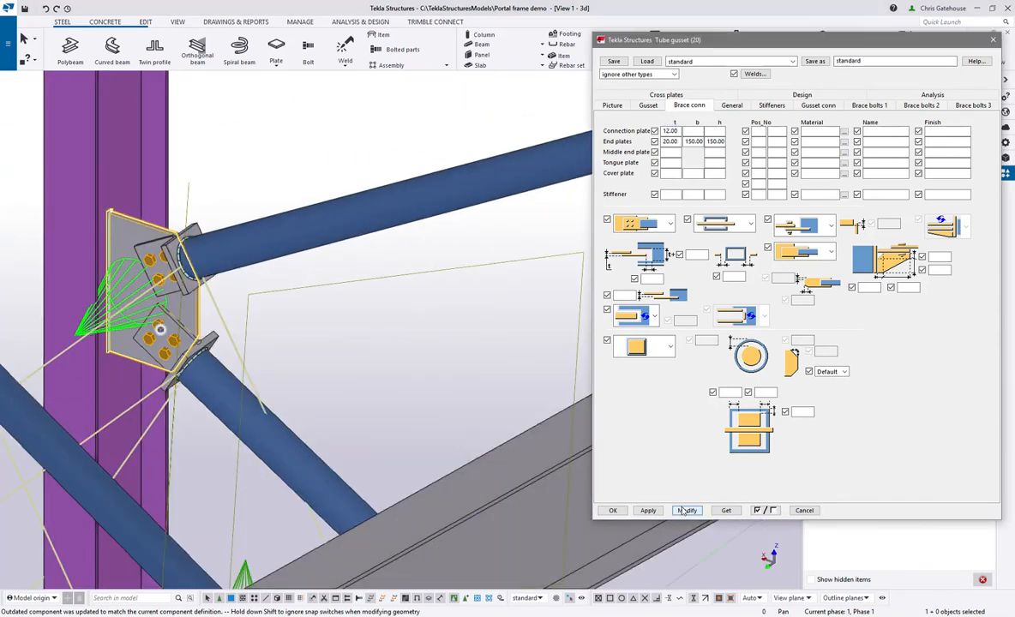
pyautogui.scroll(-6, 326, 343)
pyautogui.moveTo(476, 541); pyautogui.dragTo(423, 430, button='middle')
pyautogui.scroll(5, 381, 355)
pyautogui.scroll(-5, 378, 425)
pyautogui.scroll(-3, 377, 426)
pyautogui.scroll(7, 345, 270)
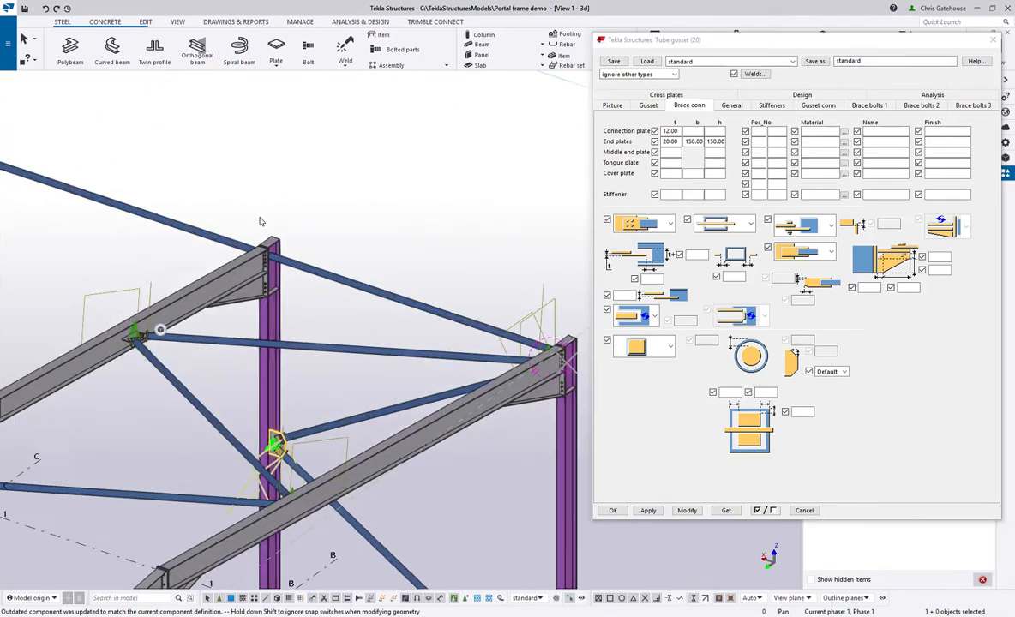
pyautogui.click(611, 510)
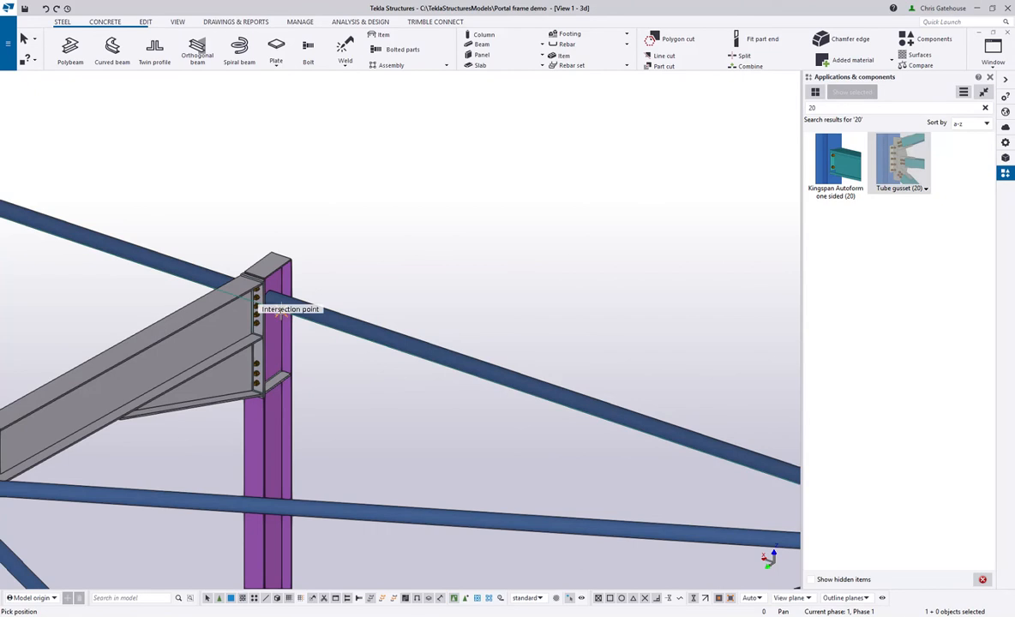
# - Set the view's rotation centre at the top of the grid B column and split the eaves tie at that column
pyautogui.click(281, 310)
pyautogui.keyDown('ctrl'); pyautogui.moveTo(281, 310); pyautogui.dragTo(75, 336, button='middle'); pyautogui.keyUp('ctrl')
pyautogui.scroll(-6, 359, 274)
pyautogui.scroll(5, 288, 300)
pyautogui.scroll(2, 288, 300)
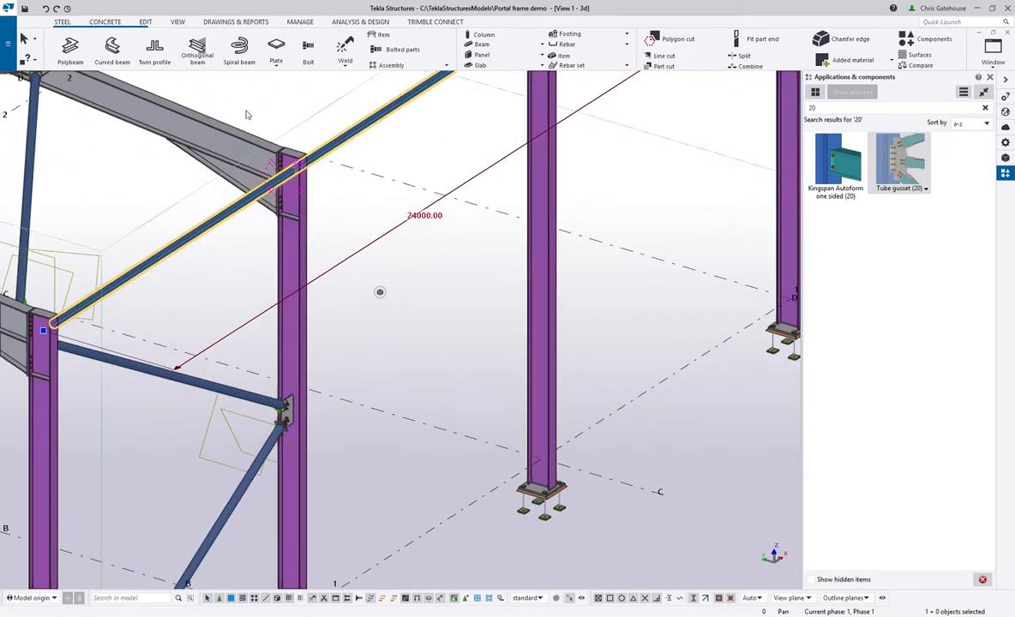
pyautogui.click(146, 22)
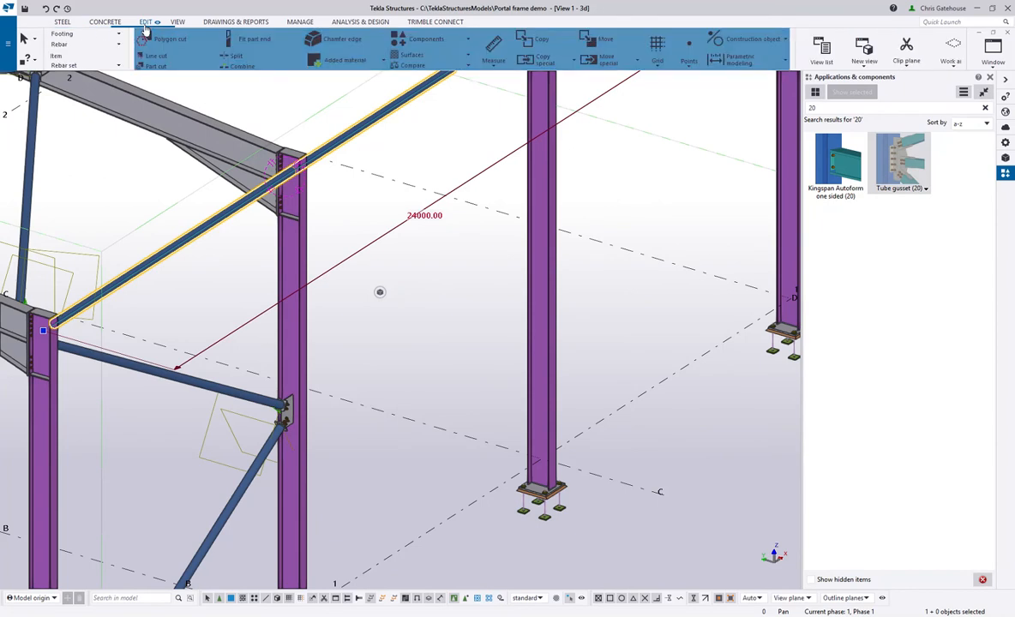
pyautogui.click(231, 56)
pyautogui.scroll(-2, 370, 116)
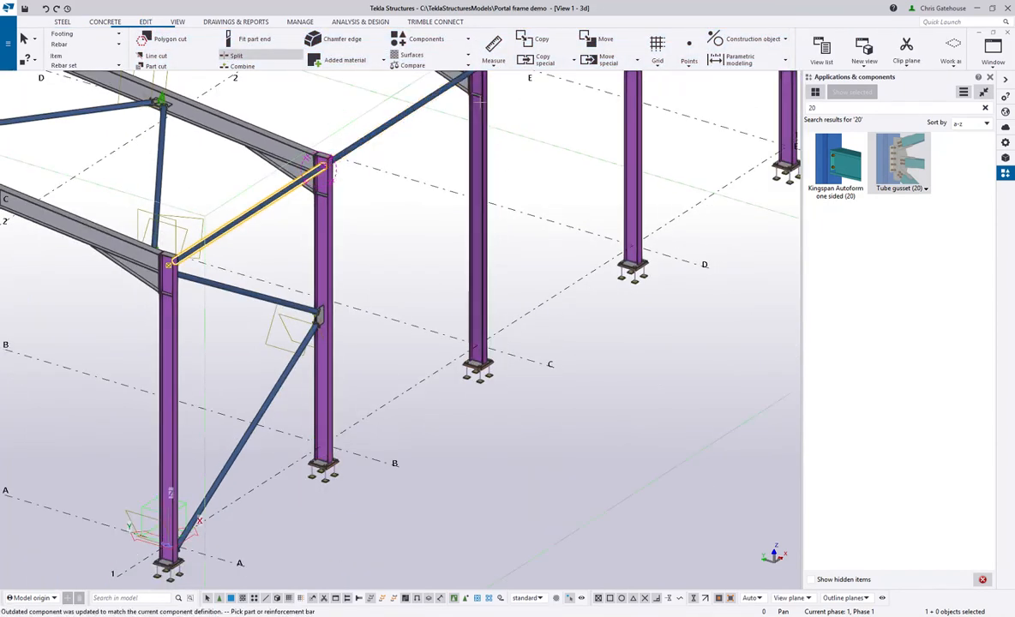
# - Split the remaining eaves tie at the columns on grids C and D and end the Split command
pyautogui.moveTo(479, 107); pyautogui.dragTo(348, 252, button='middle')
pyautogui.click(392, 183)
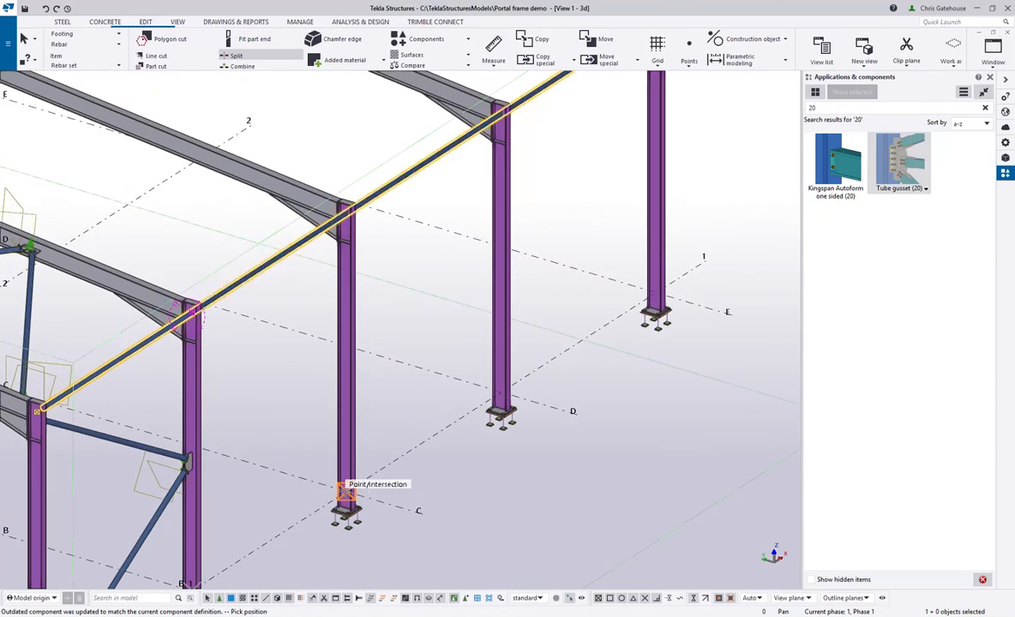
pyautogui.click(343, 488)
pyautogui.click(436, 150)
pyautogui.click(505, 390)
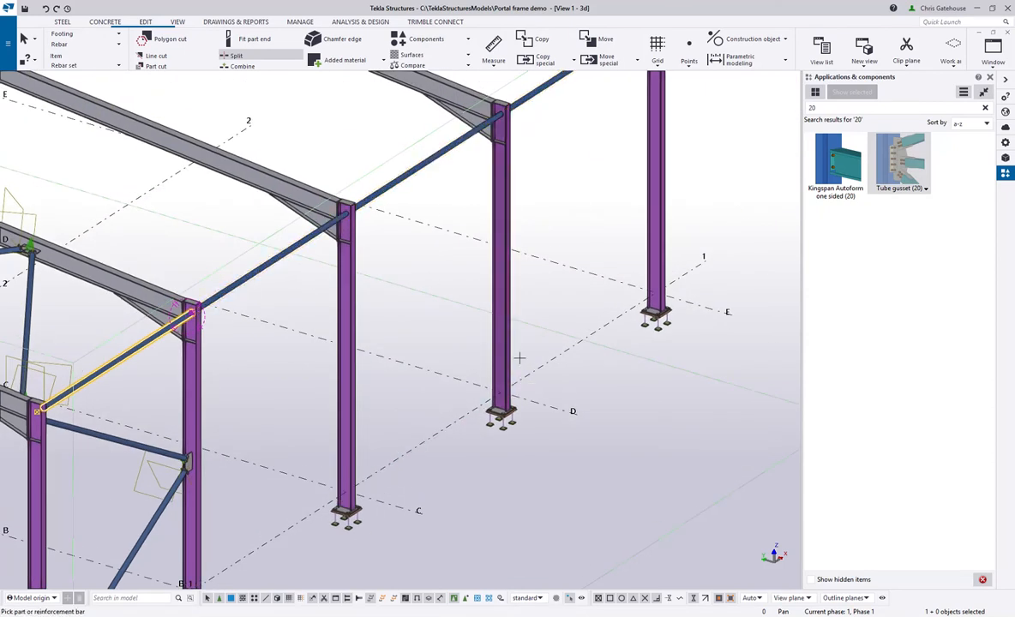
pyautogui.rightClick(594, 142)
pyautogui.click(600, 149)
# - Connect the eaves tie segments on both sides of the grid B column to it with Tube gusset (20) connections
pyautogui.scroll(-2, 601, 154)
pyautogui.moveTo(601, 153); pyautogui.dragTo(563, 179, button='middle')
pyautogui.scroll(2, 549, 117)
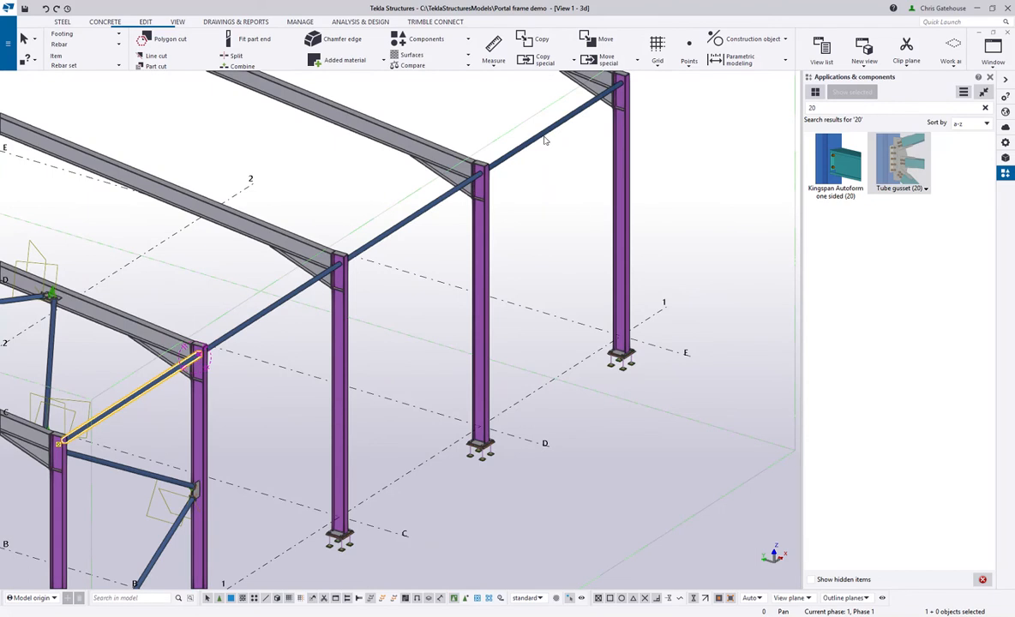
pyautogui.scroll(-4, 544, 191)
pyautogui.scroll(12, 424, 268)
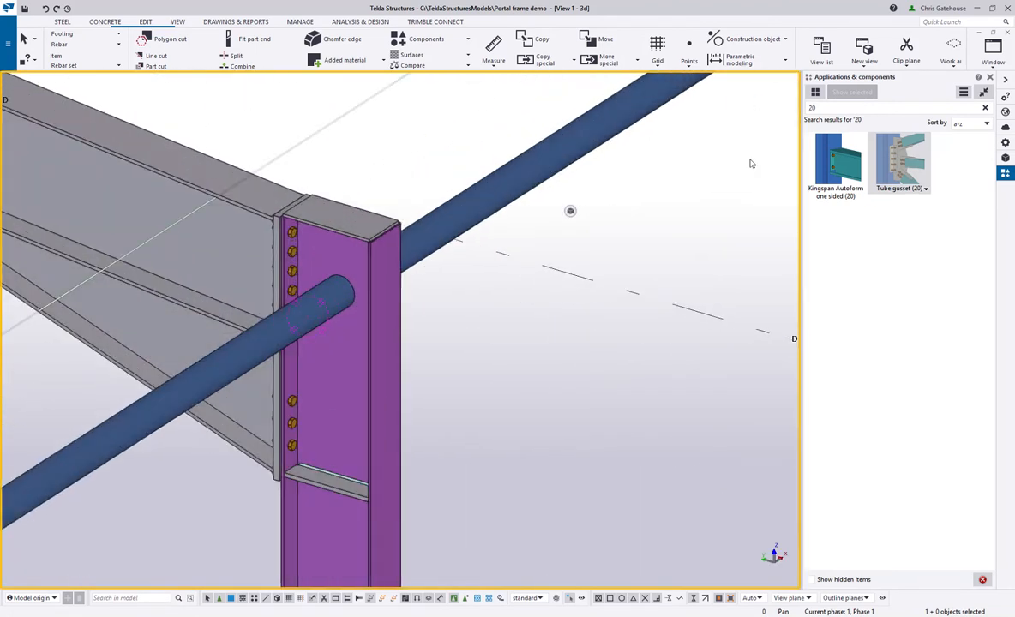
pyautogui.click(341, 311)
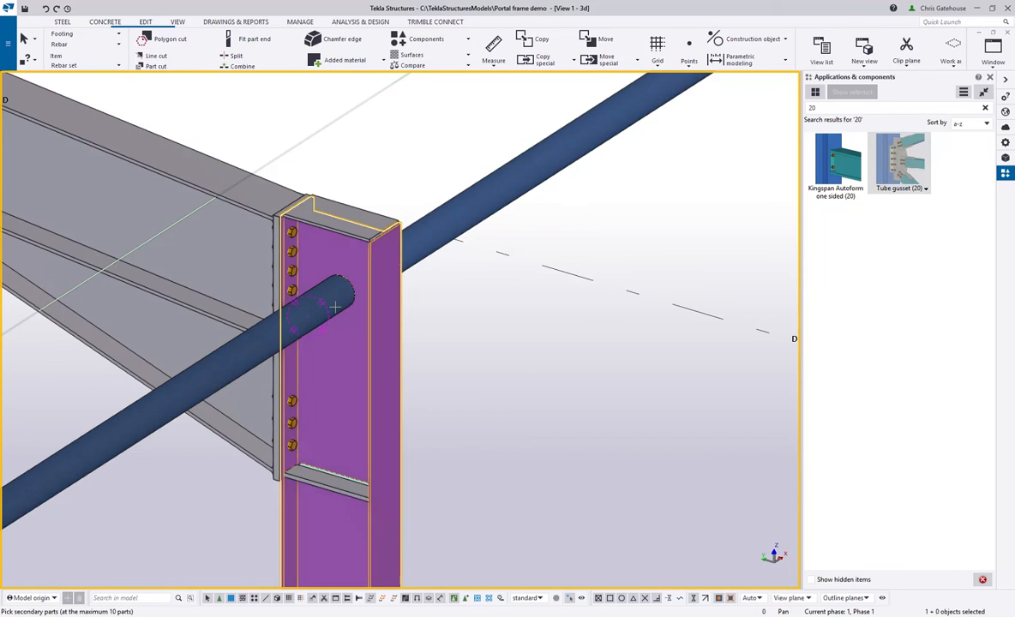
pyautogui.click(332, 302)
pyautogui.middleClick(332, 302)
pyautogui.scroll(-3, 333, 302)
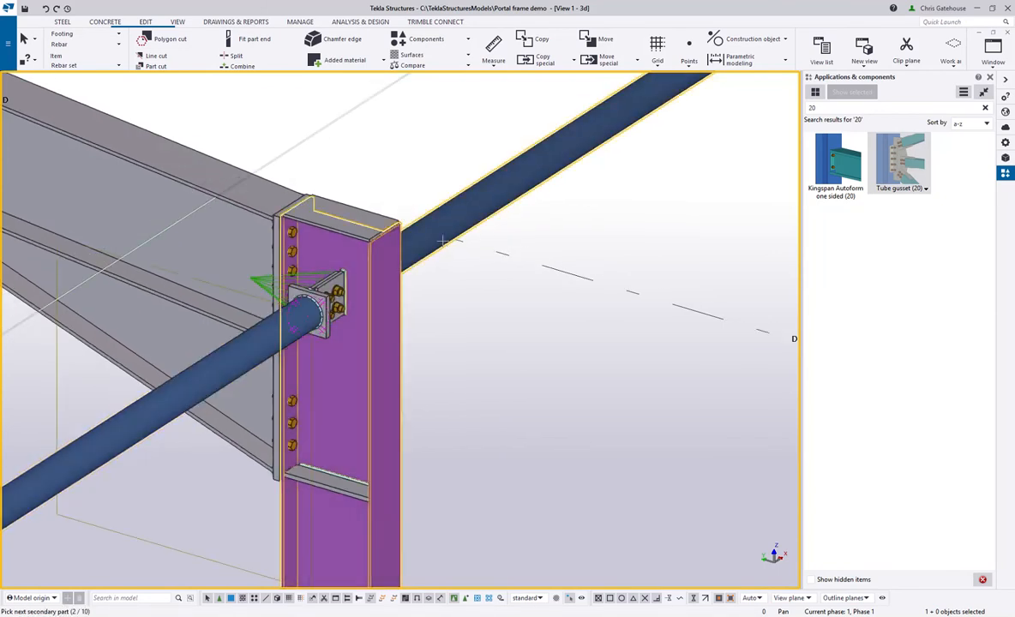
pyautogui.scroll(-1, 205, 389)
pyautogui.scroll(4, 221, 369)
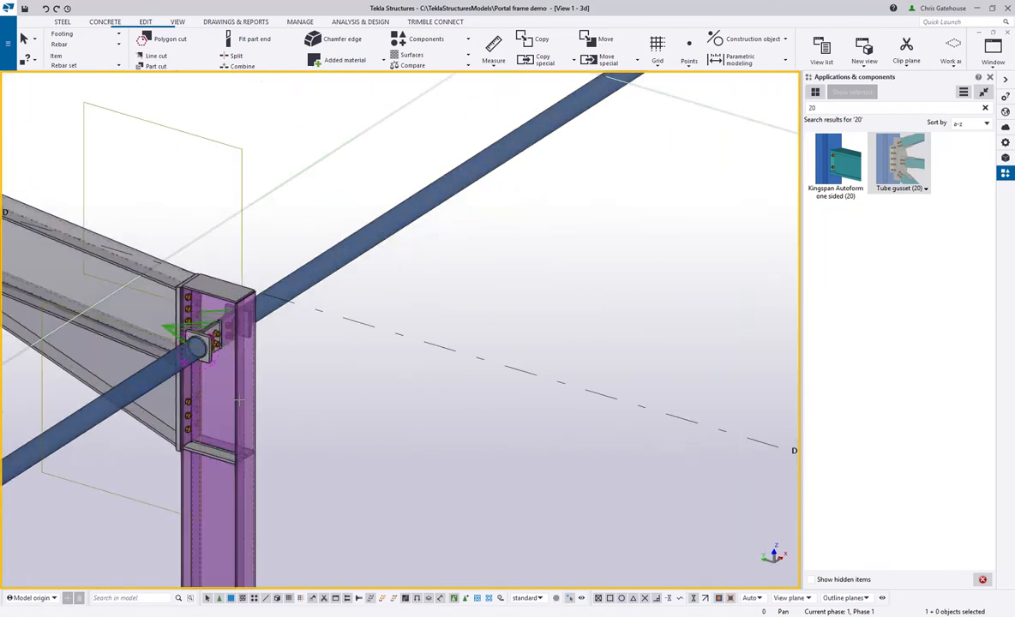
pyautogui.scroll(4, 224, 360)
pyautogui.scroll(-4, 285, 329)
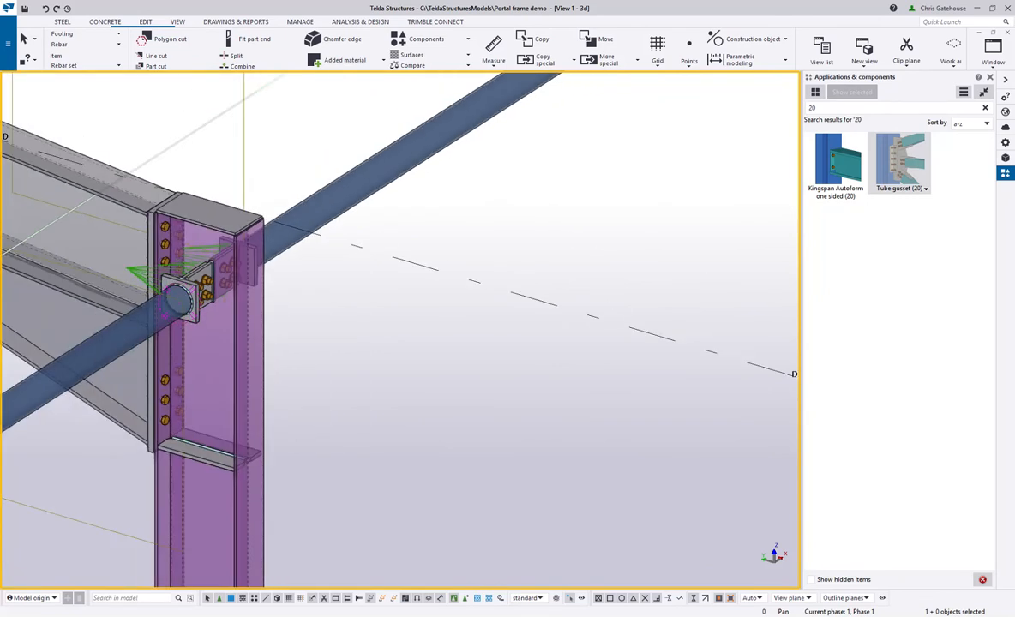
# - Connect the eaves tie segments on both sides of the grid C column to it with separate Tube gusset (20) connections
pyautogui.scroll(-6, 230, 365)
pyautogui.scroll(7, 214, 403)
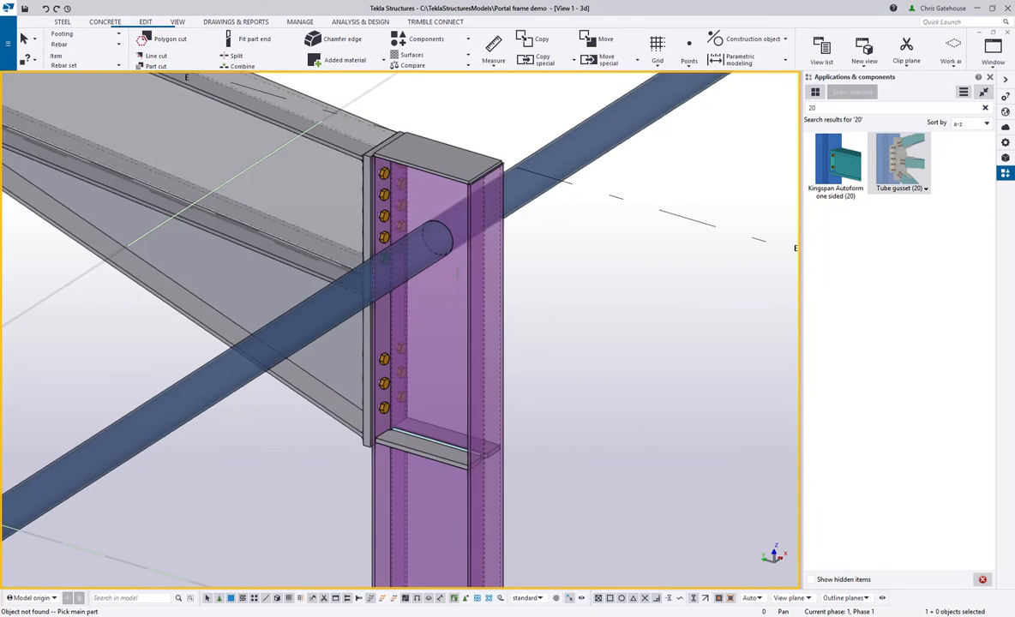
pyautogui.click(456, 272)
pyautogui.click(420, 269)
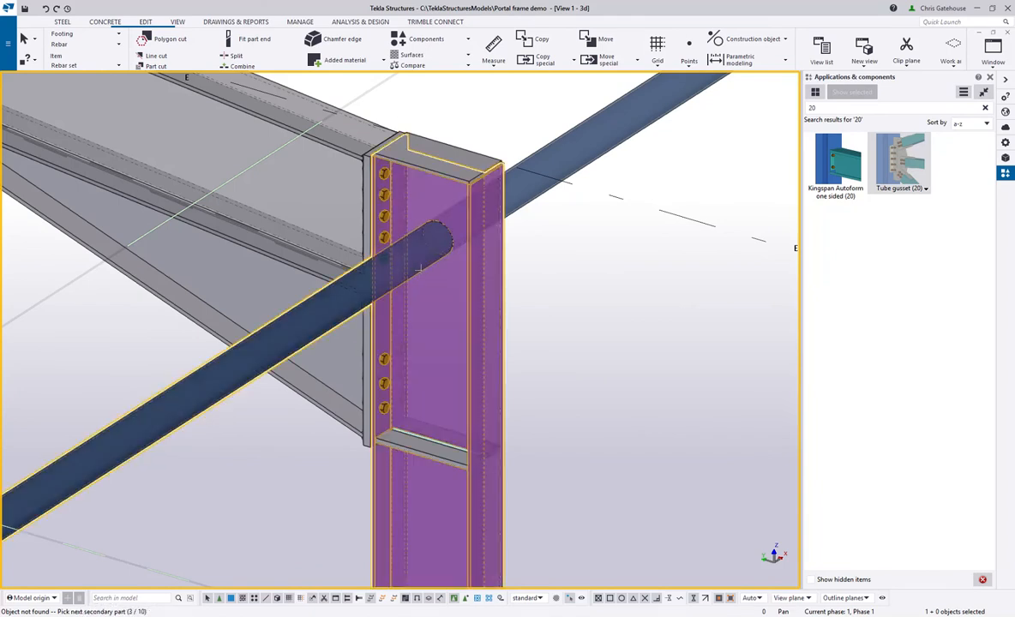
pyautogui.middleClick(420, 269)
pyautogui.click(499, 252)
pyautogui.click(524, 196)
pyautogui.middleClick(523, 196)
# - Connect the eaves tie segments on both sides of the grid D column to it with separate Tube gusset (20) connections
pyautogui.moveTo(521, 210); pyautogui.dragTo(343, 485, button='middle')
pyautogui.moveTo(679, 219); pyautogui.dragTo(243, 381, button='middle')
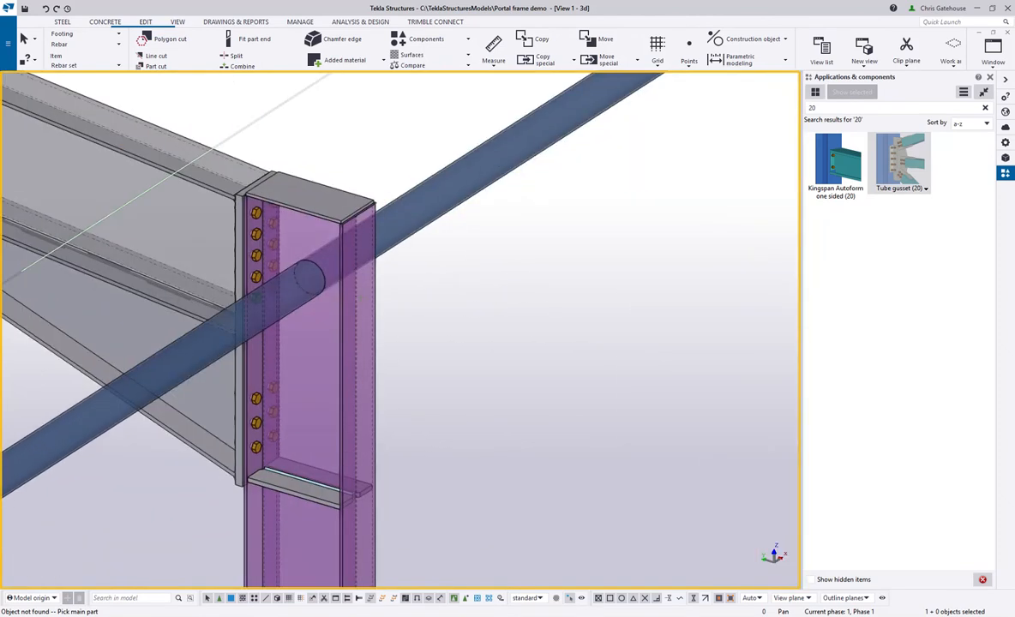
pyautogui.click(325, 305)
pyautogui.click(274, 281)
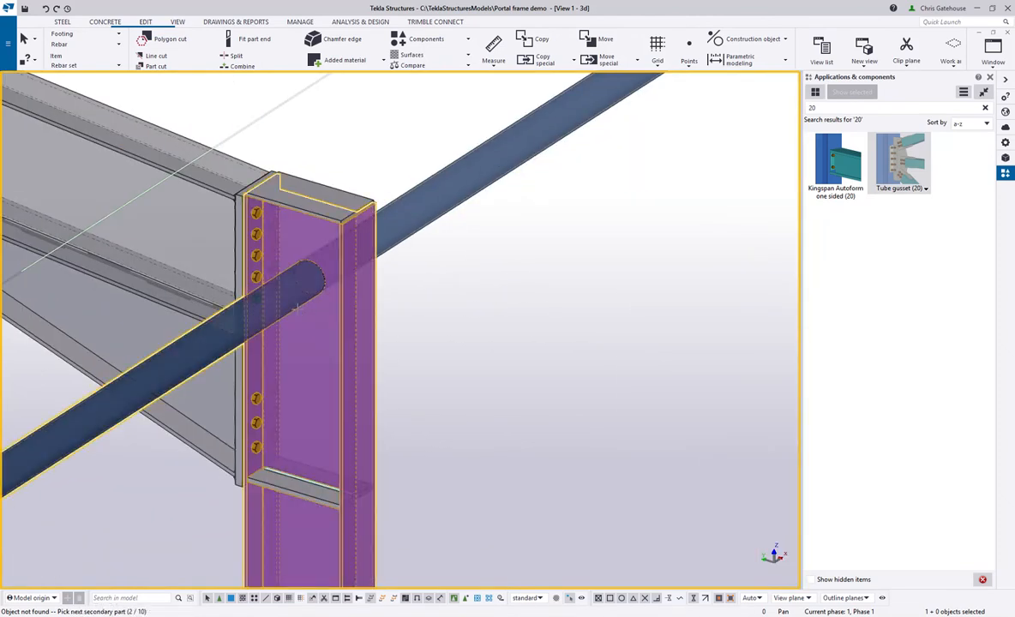
pyautogui.middleClick(274, 281)
pyautogui.click(372, 290)
pyautogui.click(398, 237)
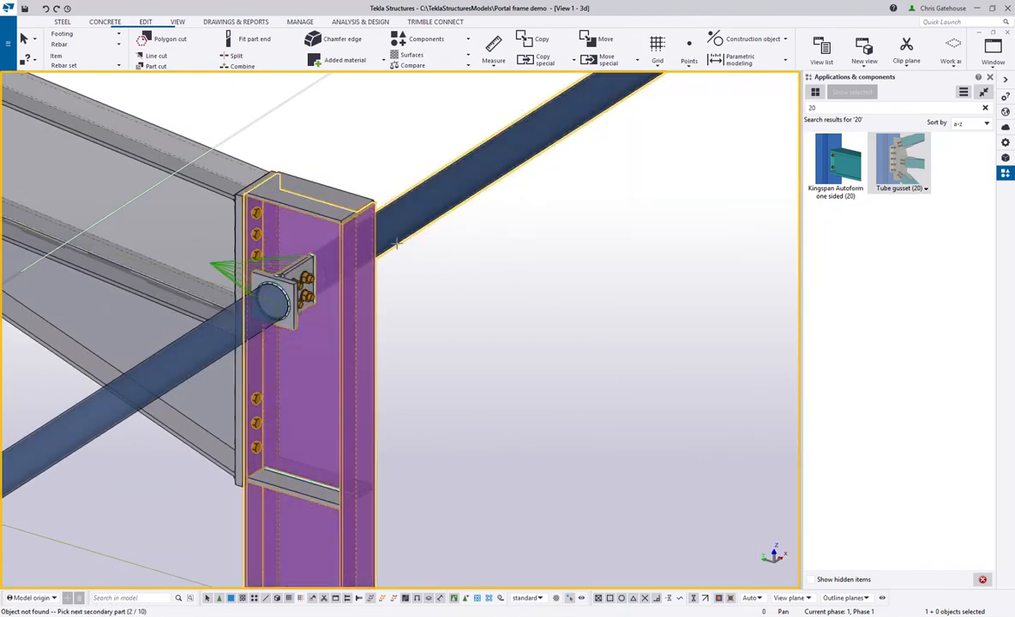
pyautogui.middleClick(399, 238)
# - Connect the end of the last eaves tie segment to the grid E column with a Tube gusset (20) and end the command
pyautogui.moveTo(497, 201); pyautogui.dragTo(352, 439, button='middle')
pyautogui.moveTo(672, 253); pyautogui.dragTo(323, 476, button='middle')
pyautogui.moveTo(717, 148); pyautogui.dragTo(519, 248, button='middle')
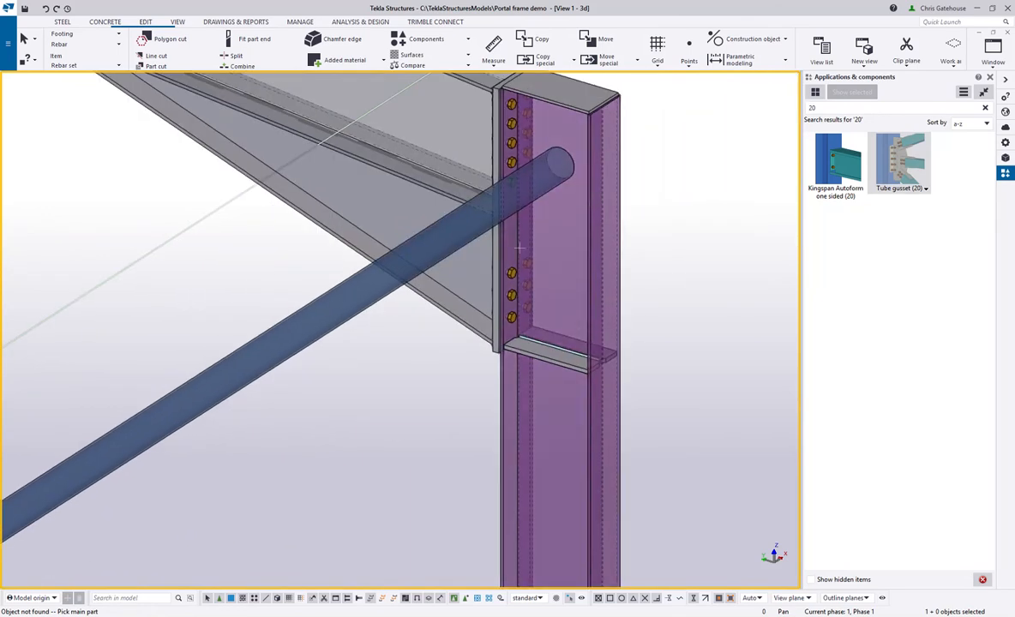
pyautogui.click(588, 212)
pyautogui.click(550, 178)
pyautogui.middleClick(552, 179)
pyautogui.rightClick(553, 179)
pyautogui.click(579, 190)
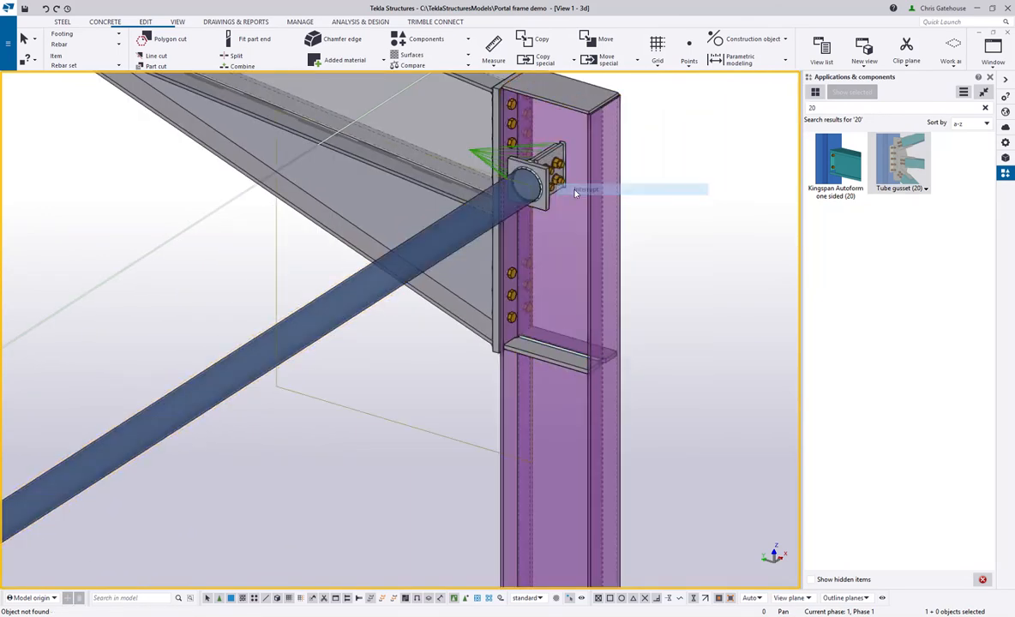
# - Close the component catalog and redraw the model view
pyautogui.scroll(-10, 575, 192)
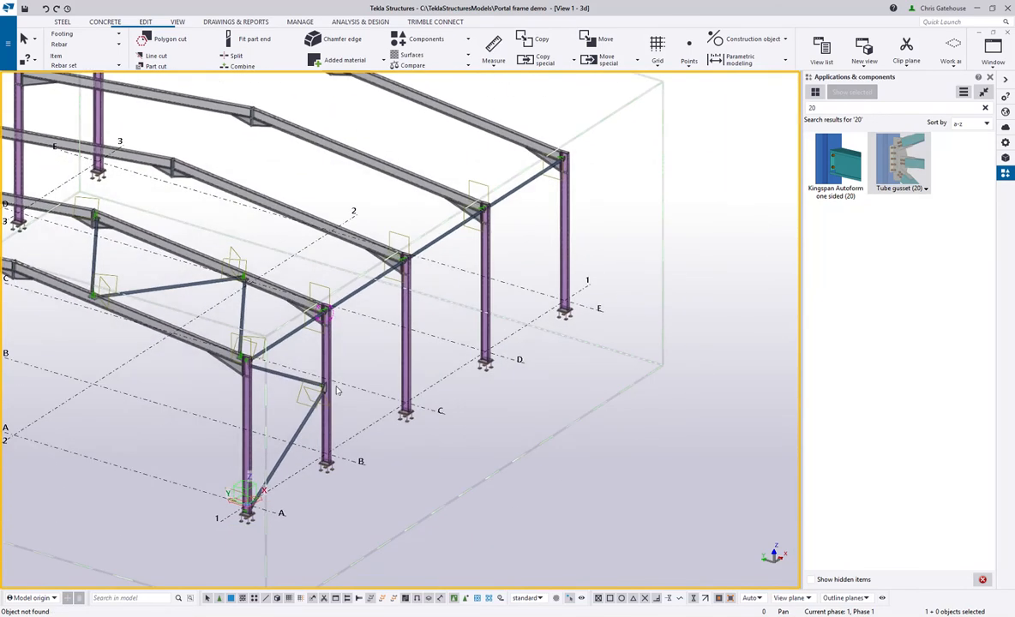
pyautogui.click(989, 78)
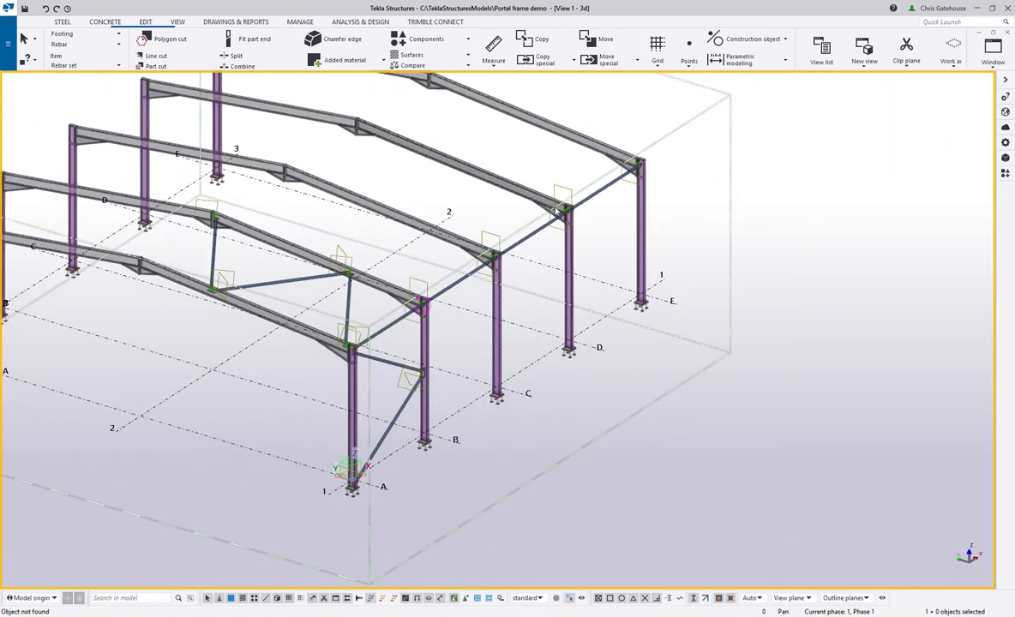
pyautogui.rightClick(446, 192)
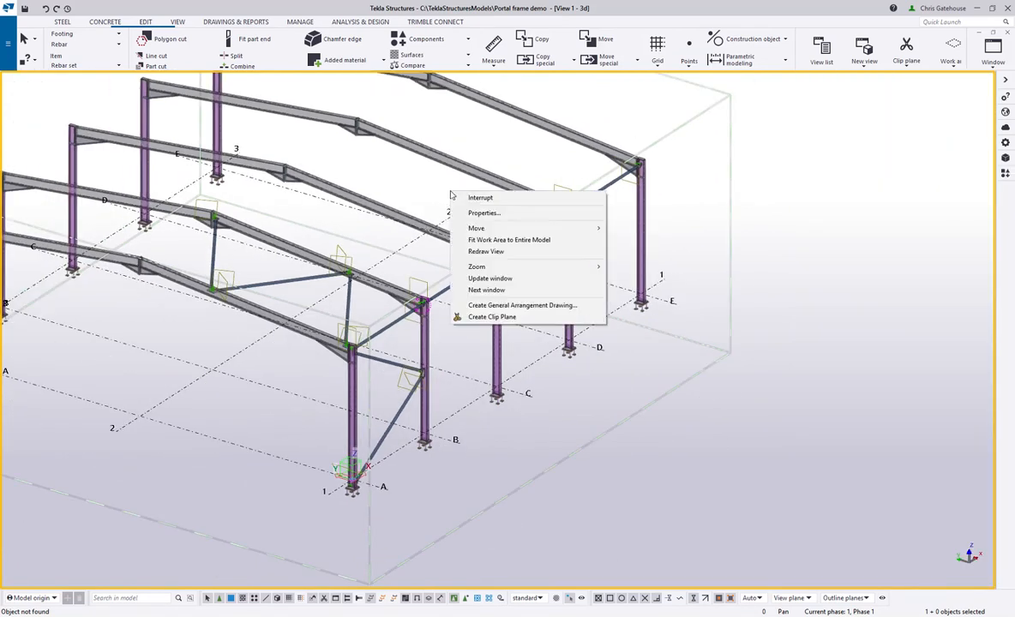
pyautogui.click(469, 251)
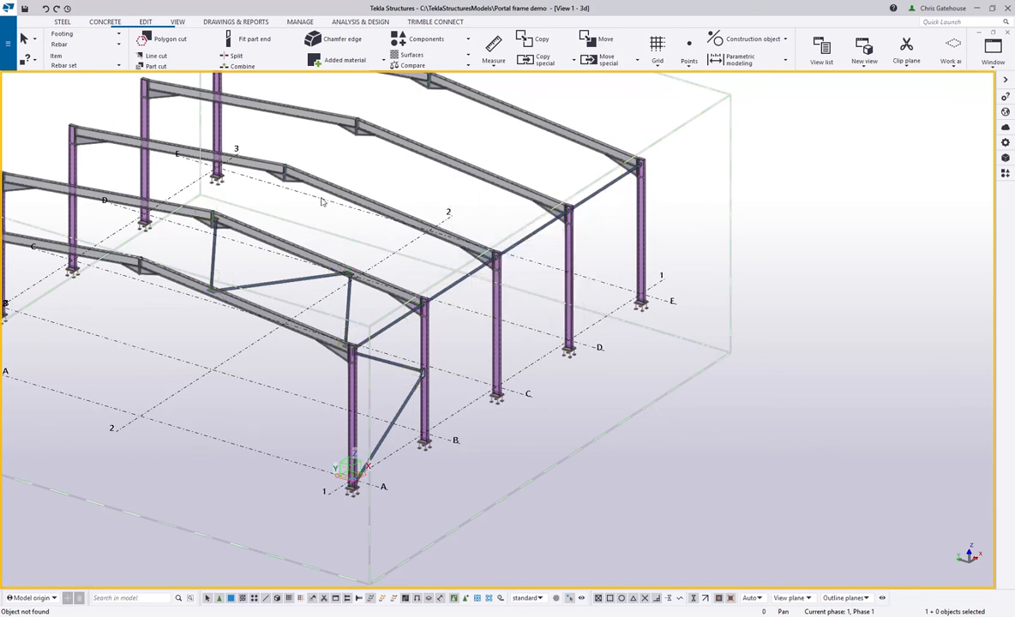
# - Delete the eaves tie segment between the grid D and grid E columns on grid line 1
pyautogui.click(589, 211)
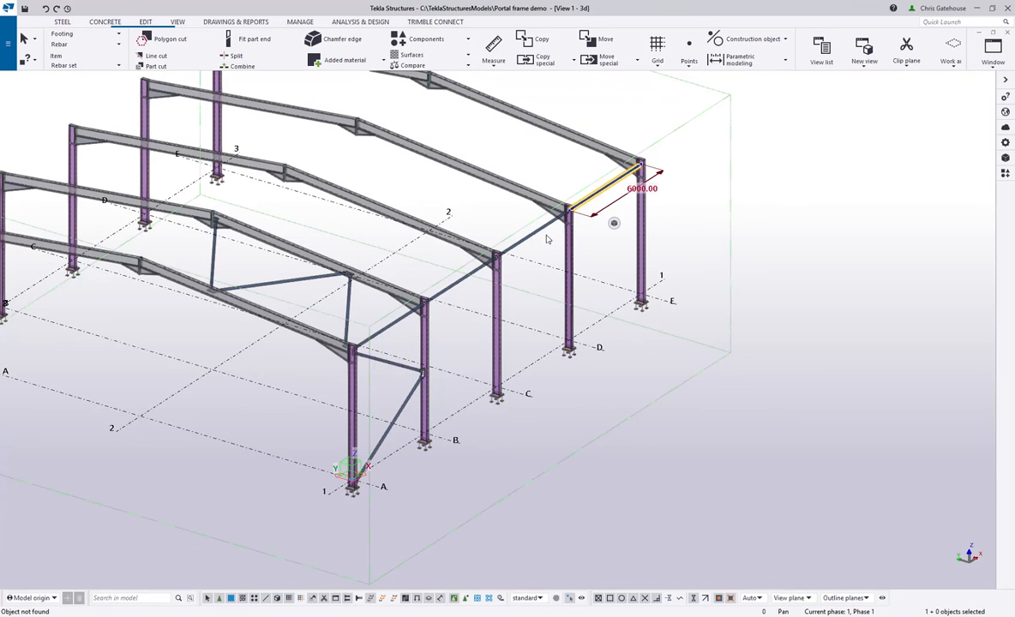
pyautogui.press('Delete')
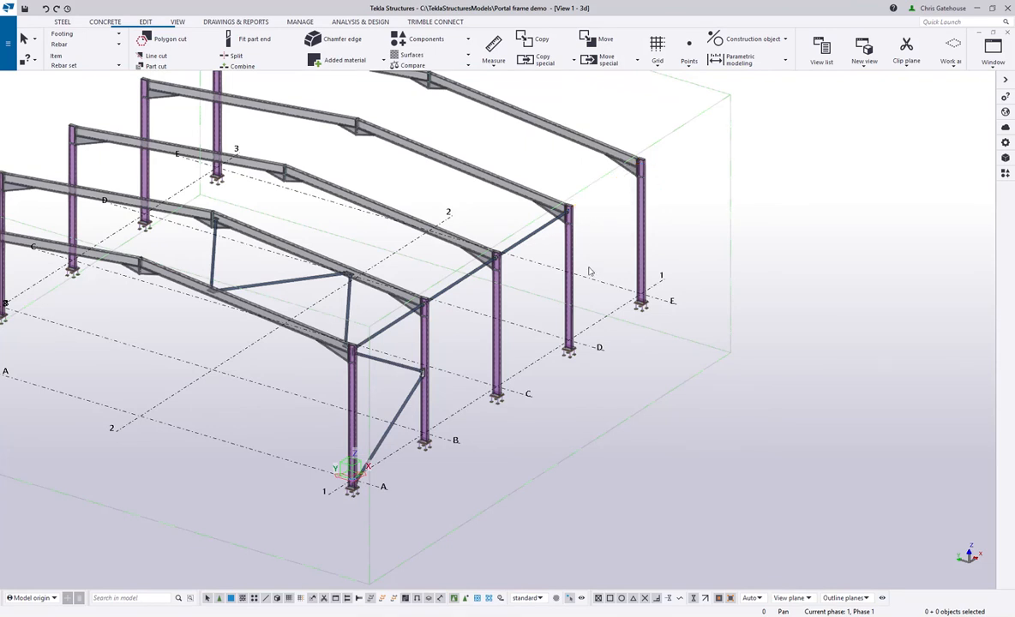
# - Mirror-copy the six bracing and eaves tie members between grids A and B about grid line C (X0 12000, angle -90) and end the command
pyautogui.click(401, 413)
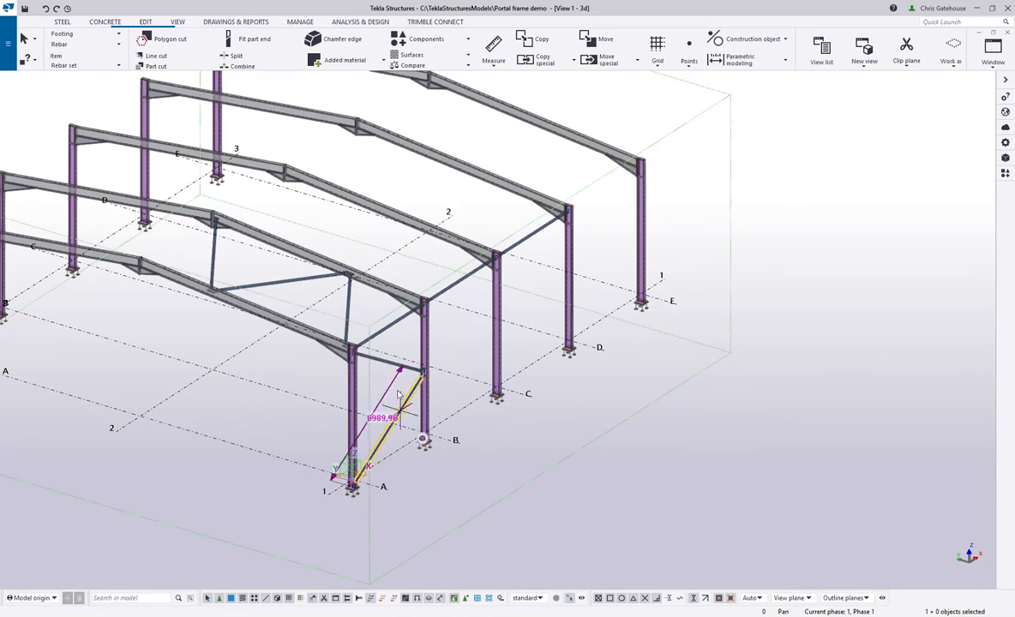
pyautogui.keyDown('ctrl'); pyautogui.click(379, 333); pyautogui.keyUp('ctrl')
pyautogui.keyDown('ctrl'); pyautogui.click(348, 304); pyautogui.keyUp('ctrl')
pyautogui.keyDown('ctrl'); pyautogui.click(282, 286); pyautogui.keyUp('ctrl')
pyautogui.rightClick(210, 252)
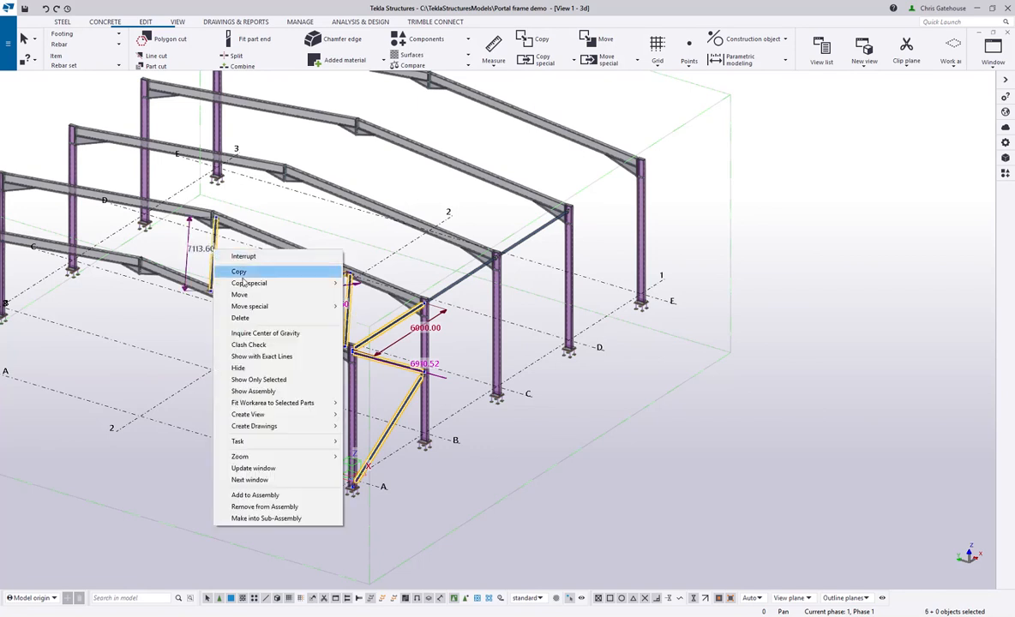
pyautogui.moveTo(282, 283)
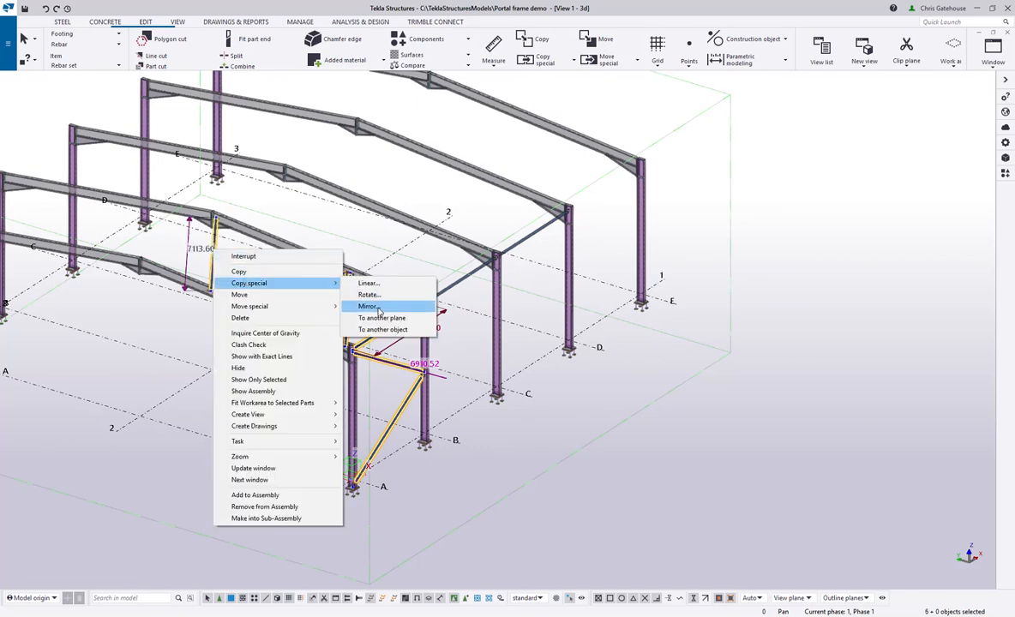
pyautogui.click(368, 306)
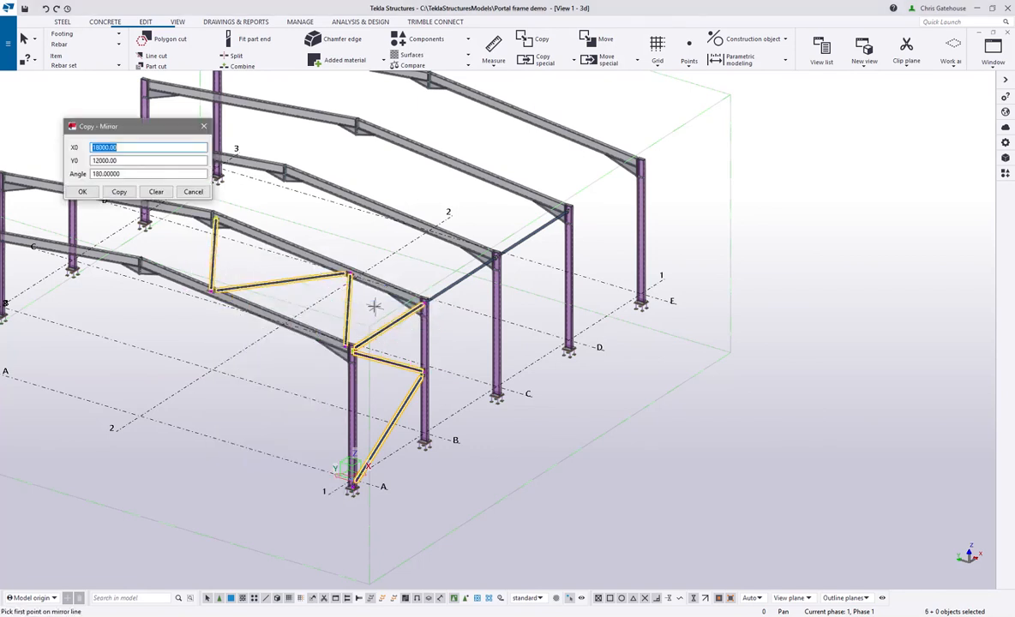
pyautogui.click(455, 374)
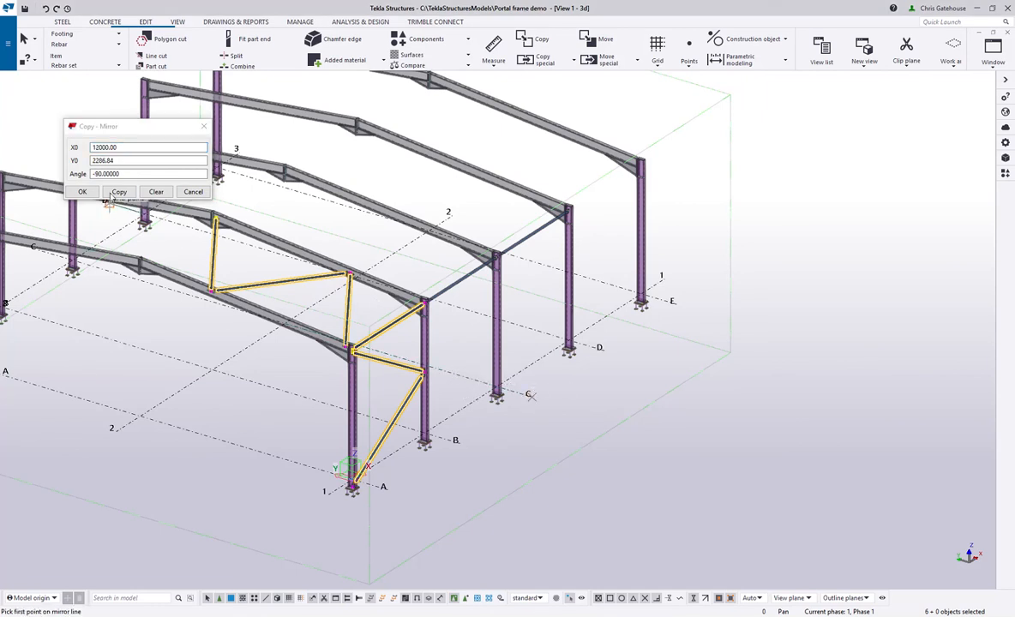
pyautogui.scroll(5, 635, 167)
pyautogui.moveTo(557, 466); pyautogui.dragTo(573, 167, button='middle')
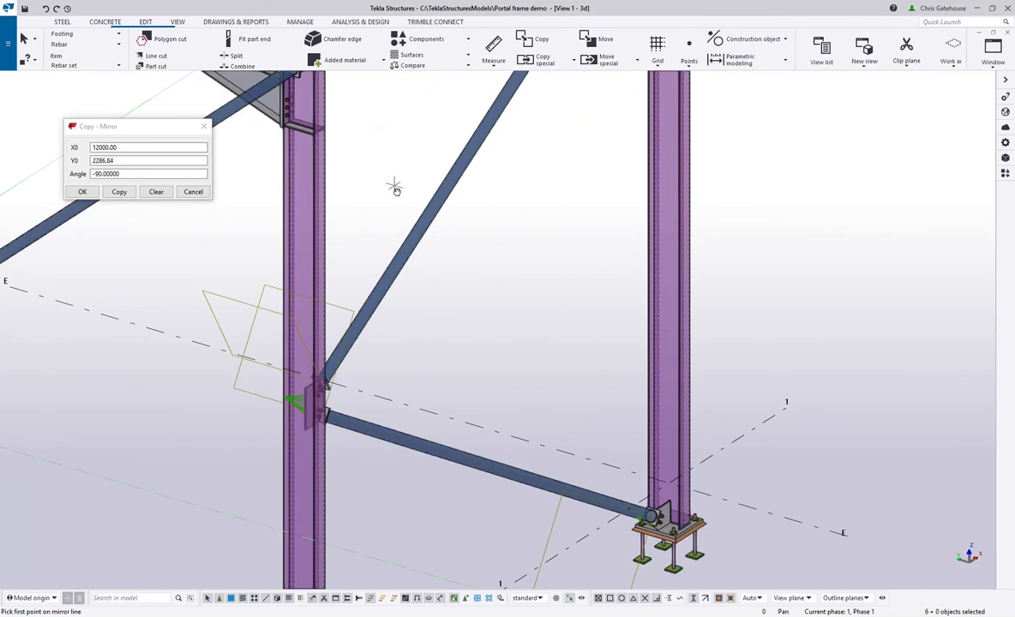
pyautogui.scroll(-10, 394, 188)
pyautogui.rightClick(460, 245)
pyautogui.click(468, 251)
# - Add the six bracing members between grids D and E to the selection and mirror-copy both braced bays about grid line 2 (Y0 12000, angle 0)
pyautogui.keyDown('ctrl'); pyautogui.click(435, 198); pyautogui.keyUp('ctrl')
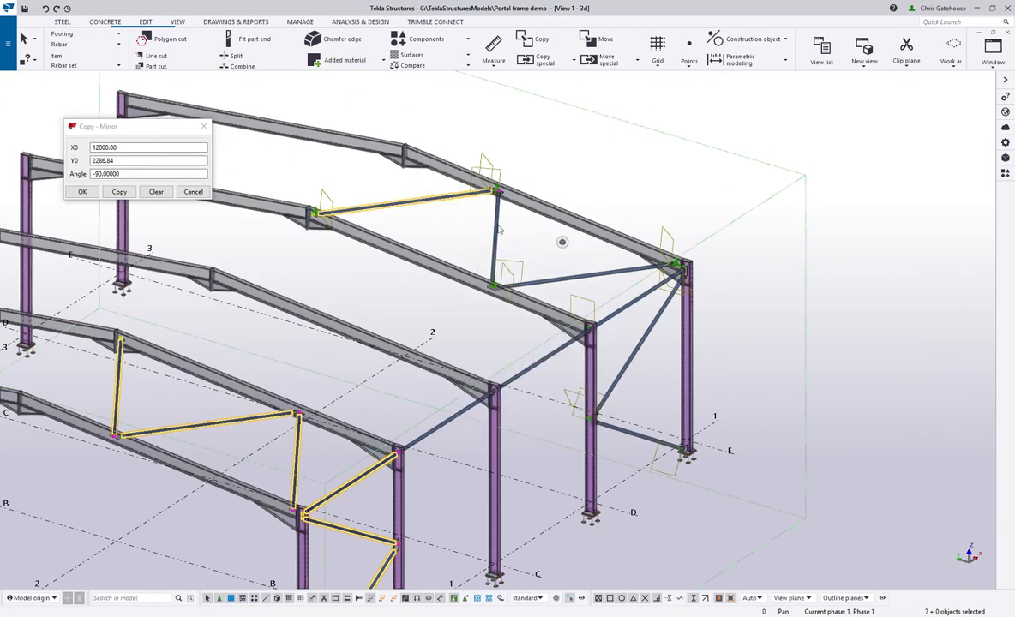
pyautogui.keyDown('ctrl'); pyautogui.click(593, 271); pyautogui.keyUp('ctrl')
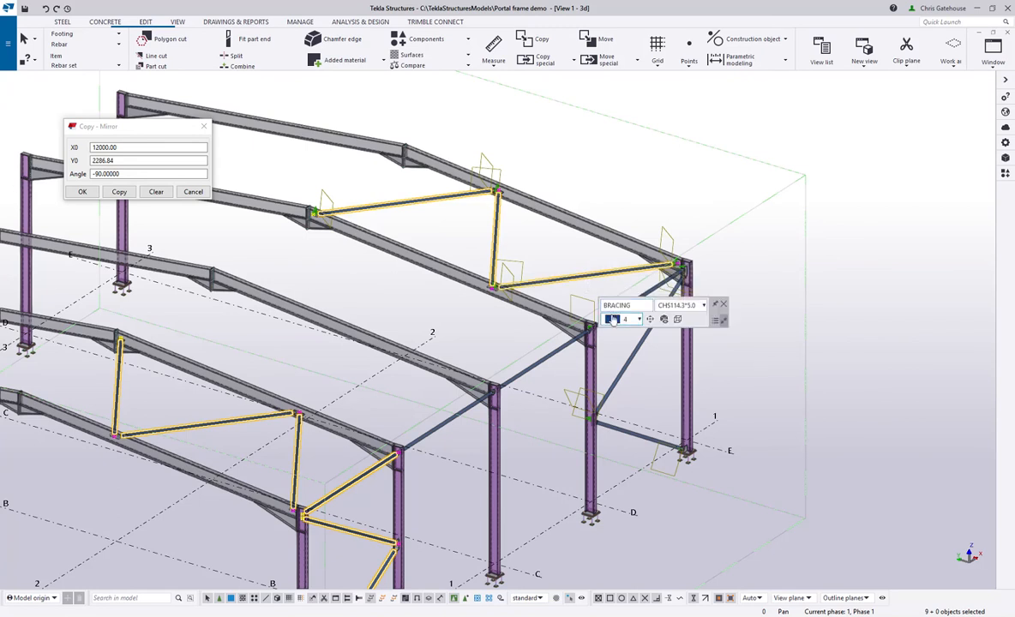
pyautogui.keyDown('ctrl'); pyautogui.click(653, 291); pyautogui.keyUp('ctrl')
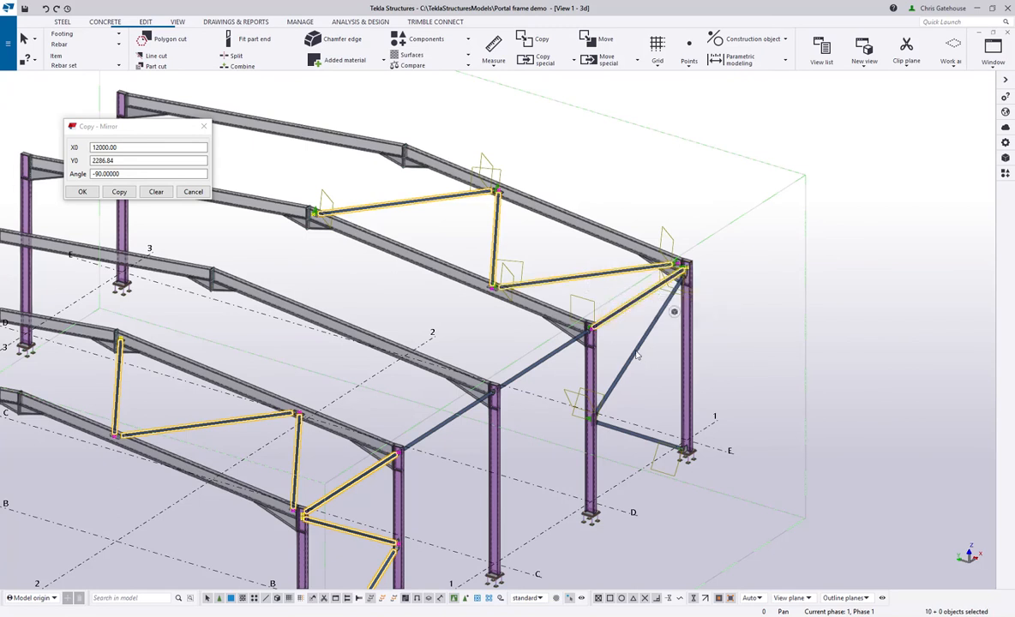
pyautogui.keyDown('ctrl'); pyautogui.click(637, 356); pyautogui.keyUp('ctrl')
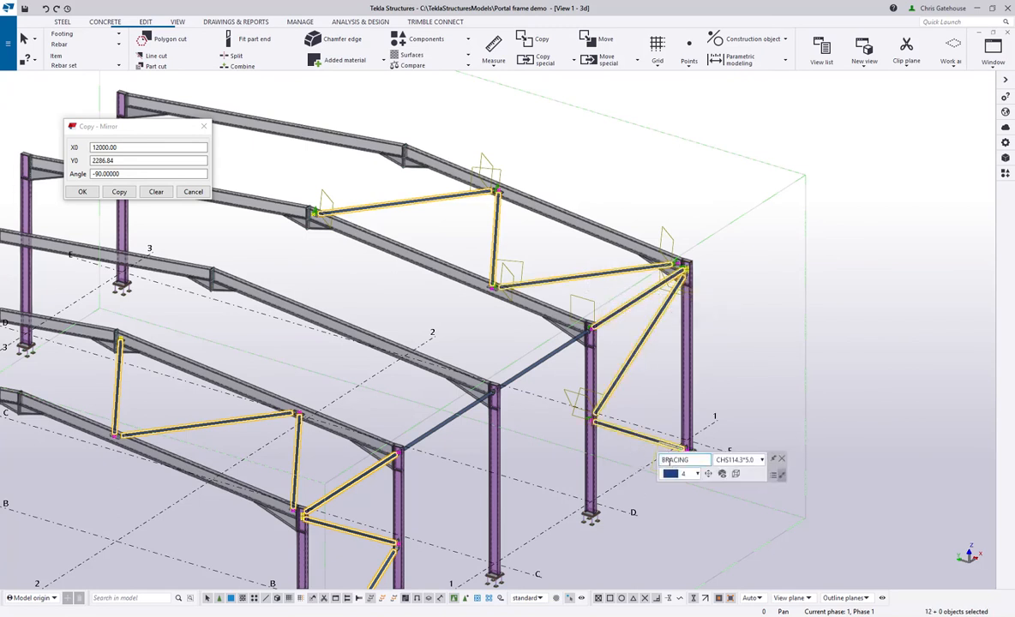
pyautogui.moveTo(769, 463); pyautogui.dragTo(953, 108)
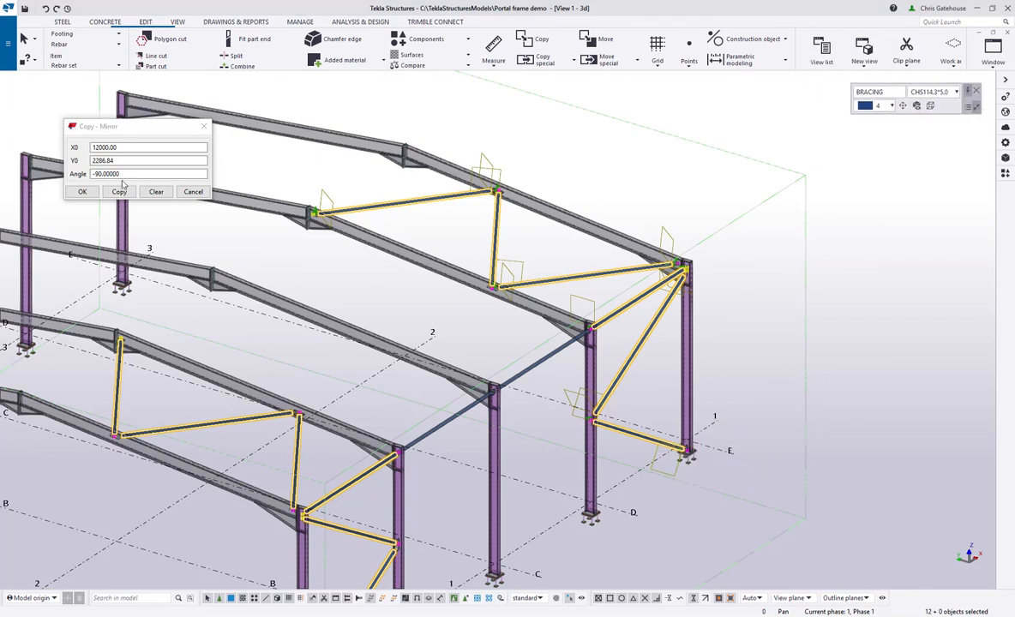
pyautogui.click(204, 127)
pyautogui.rightClick(257, 142)
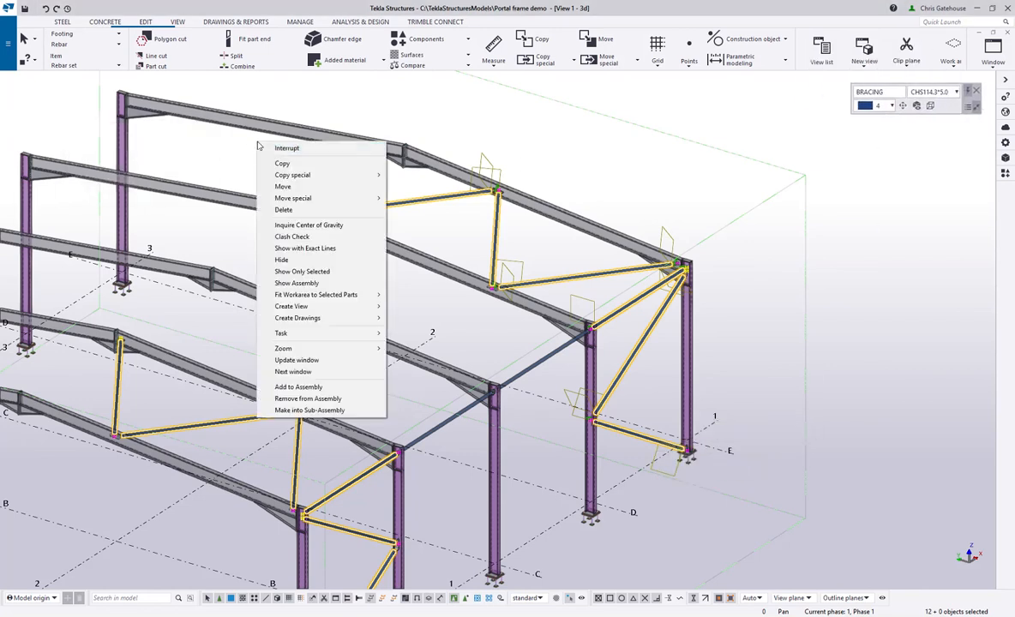
pyautogui.moveTo(296, 181)
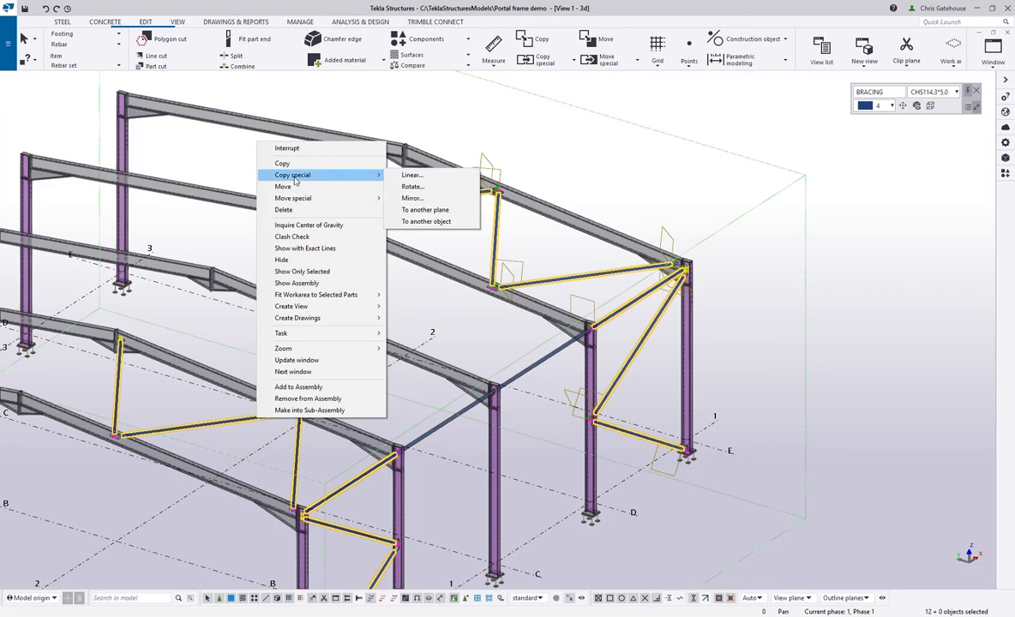
pyautogui.click(451, 203)
pyautogui.click(159, 515)
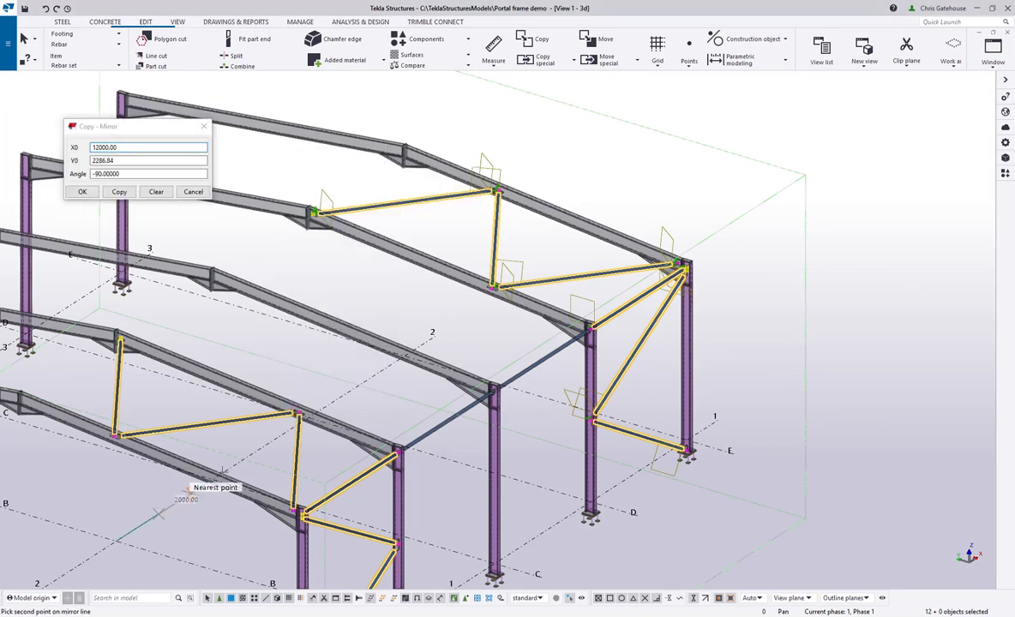
pyautogui.click(334, 400)
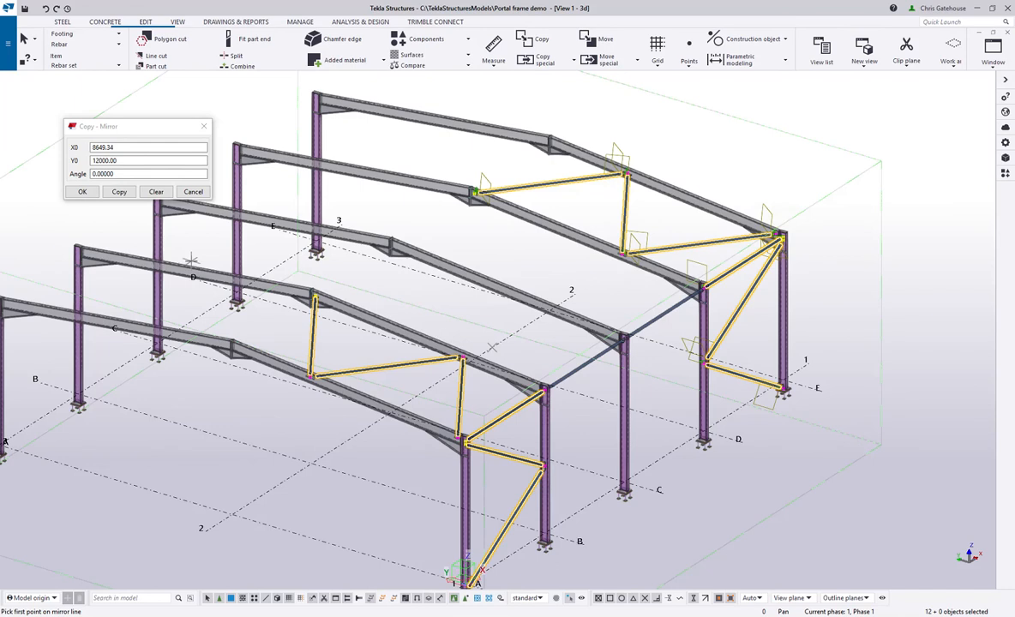
pyautogui.click(115, 191)
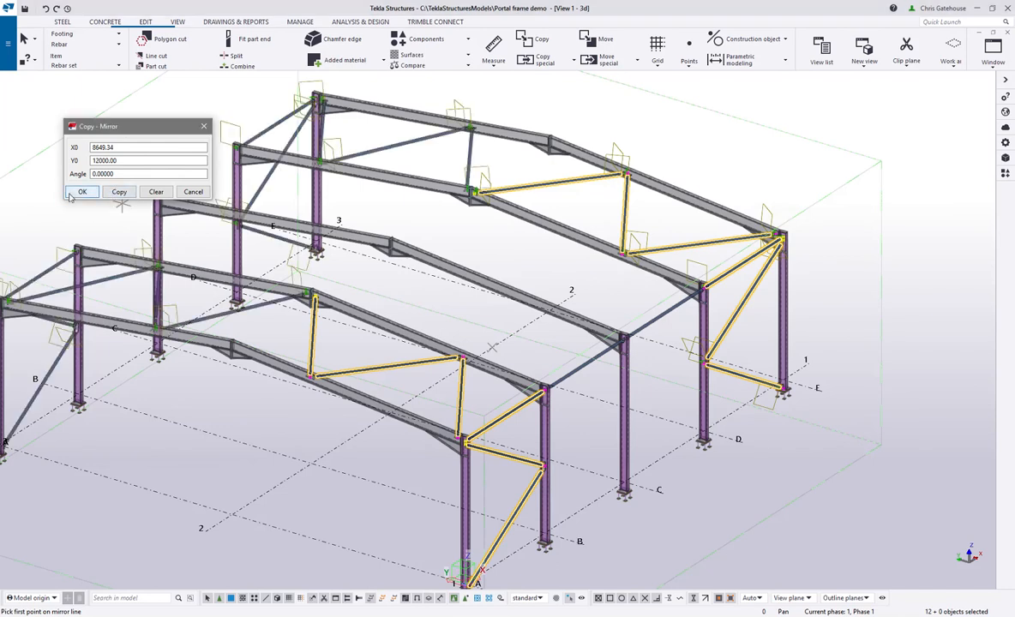
pyautogui.click(79, 192)
pyautogui.rightClick(96, 191)
pyautogui.click(107, 194)
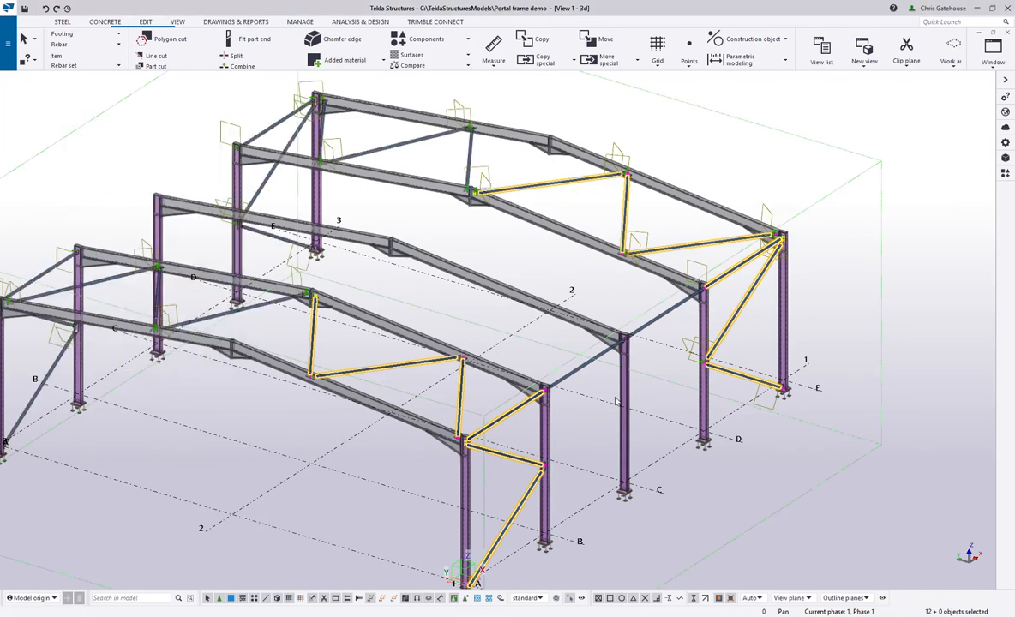
# - Mirror-copy the two eaves ties between grids B and D about the same grid 2 line, end the command and redraw the view
pyautogui.click(579, 371)
pyautogui.rightClick(683, 315)
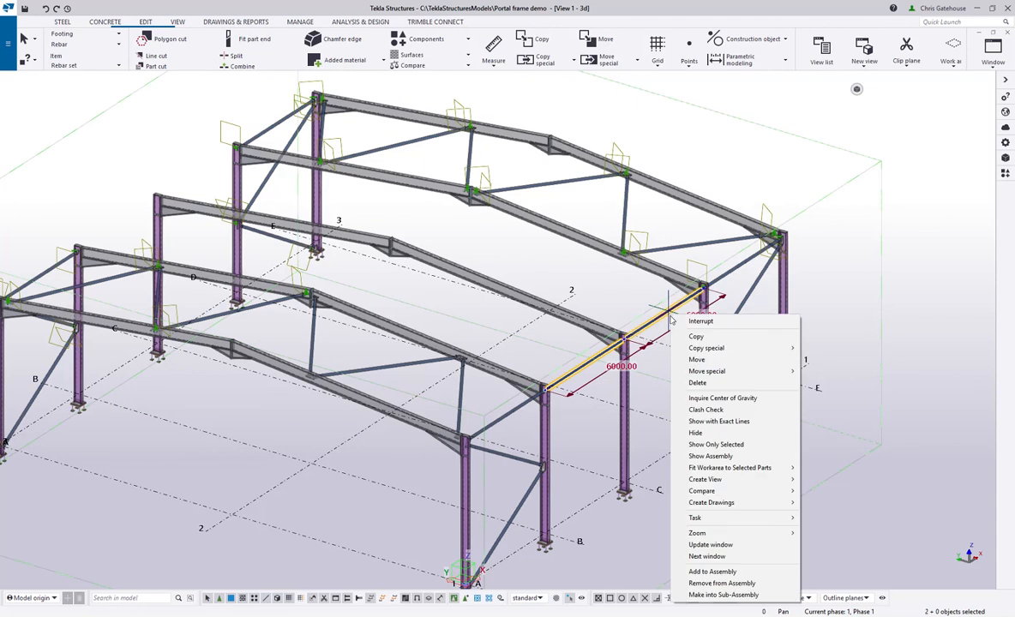
pyautogui.moveTo(733, 348)
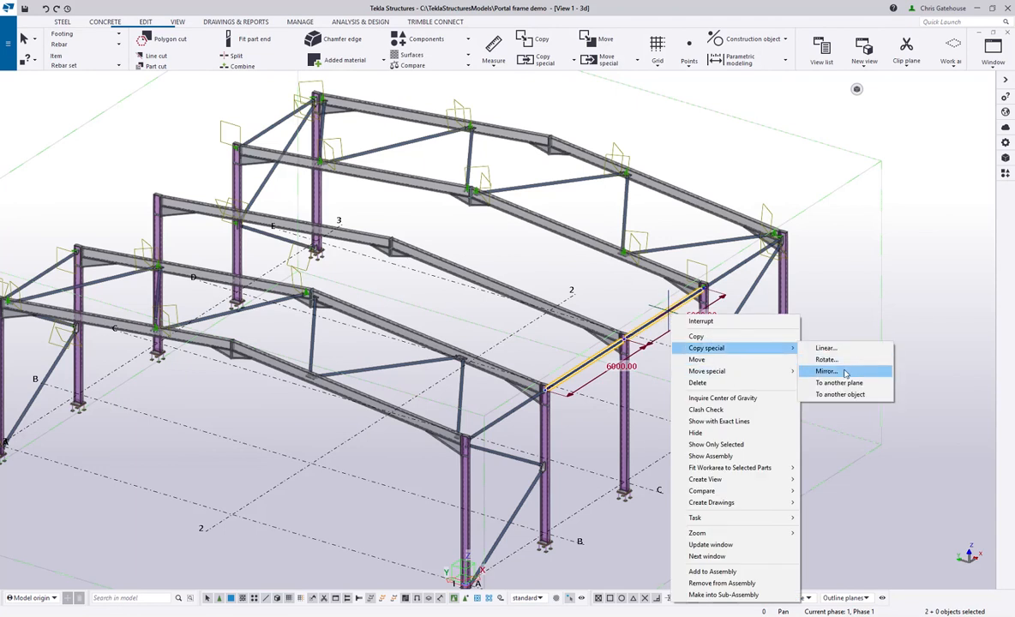
pyautogui.click(823, 372)
pyautogui.click(82, 191)
pyautogui.scroll(-3, 605, 172)
pyautogui.rightClick(605, 172)
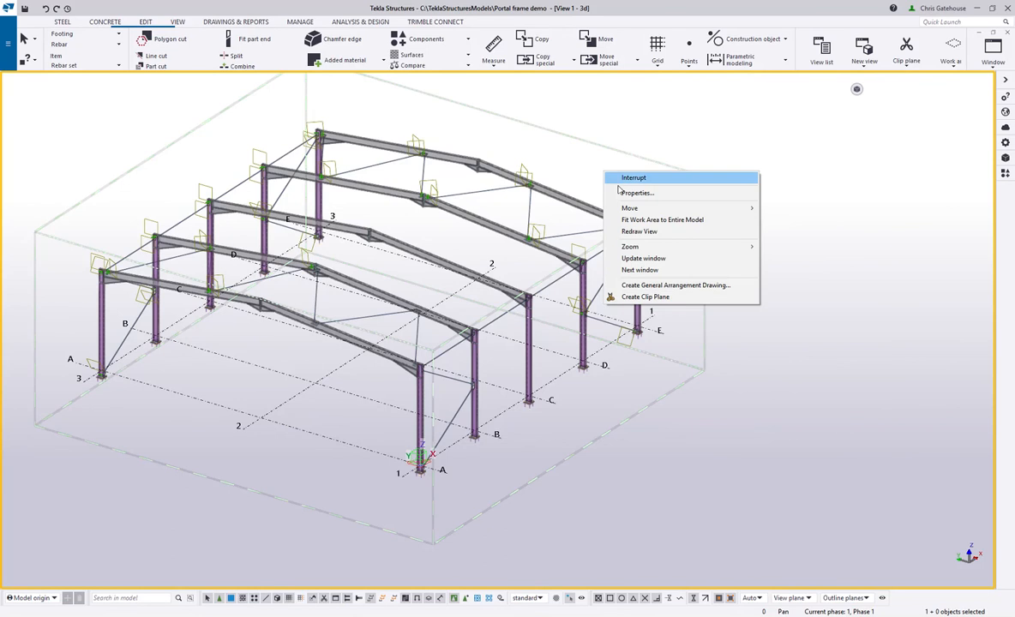
pyautogui.click(628, 233)
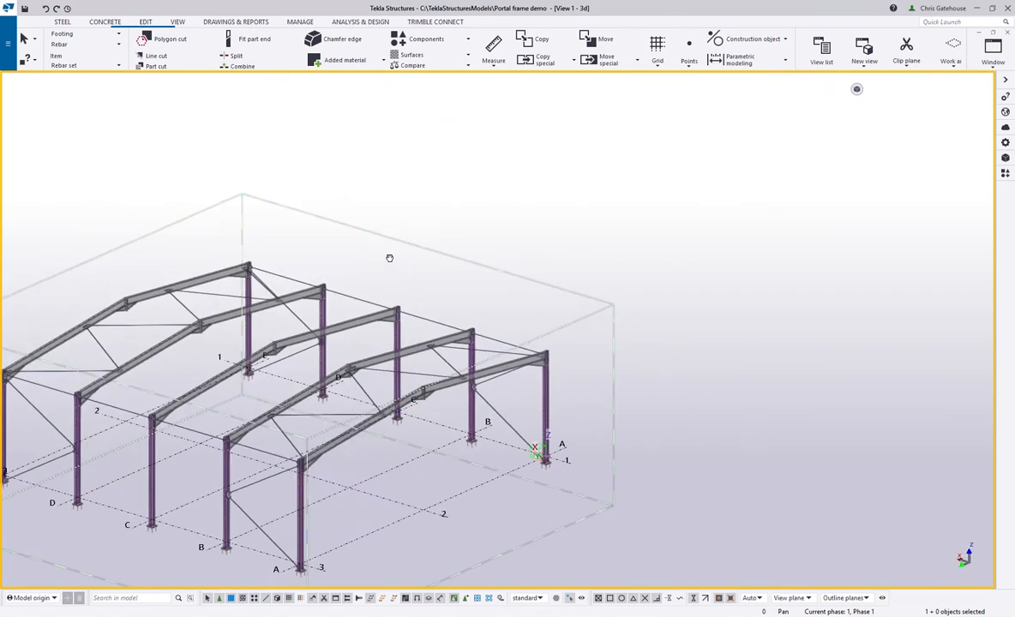